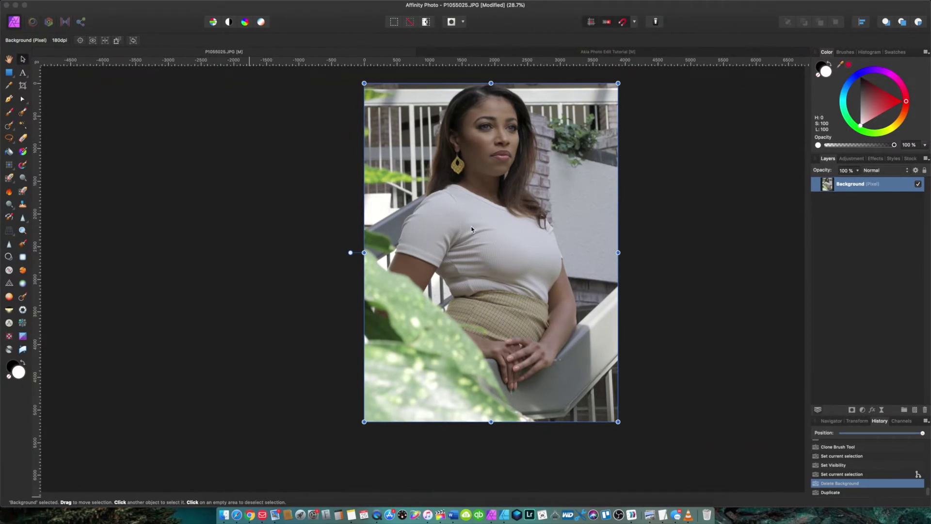
Step: Duplicate the portrait's Background layer with Cmd+J so there are two identical Background layers
drag(471, 229, 463, 231)
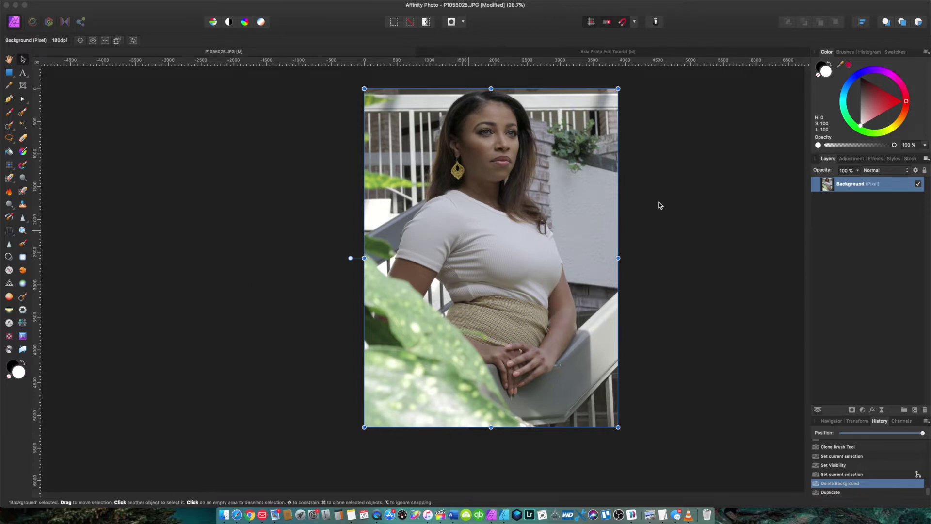
scroll(635, 205, up, 3)
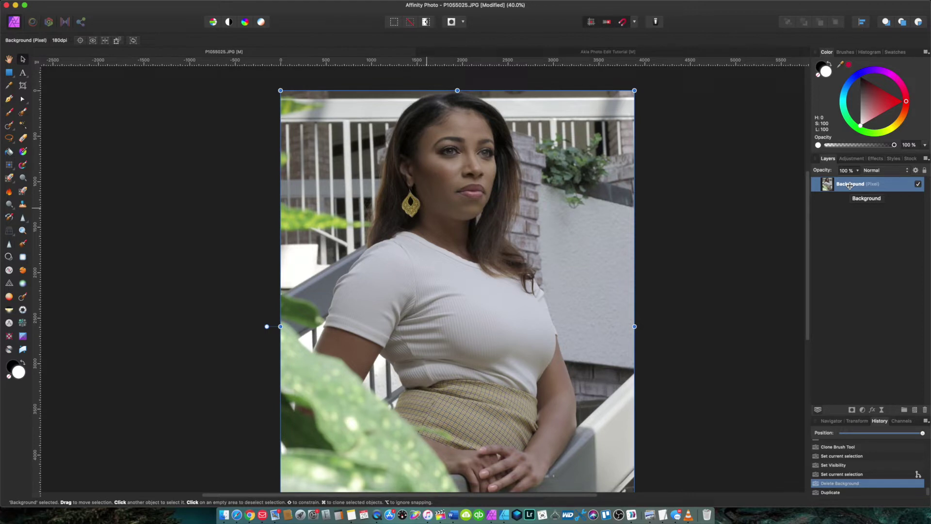
key(super+j)
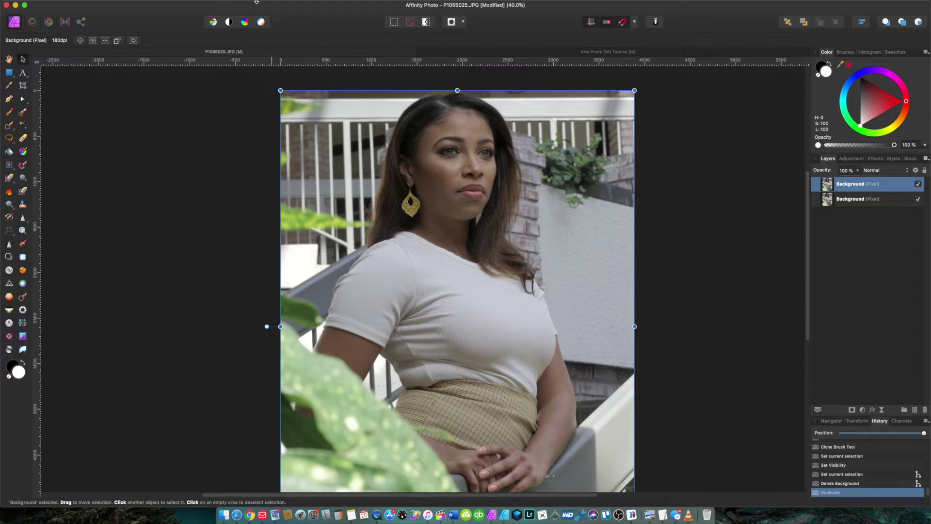
mouse_move(261, 8)
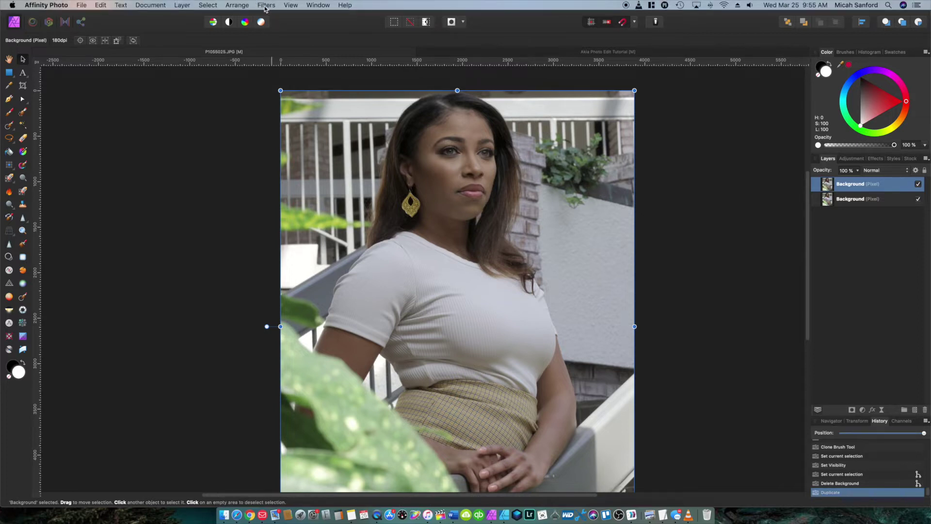
Step: Start a Frequency Separation on the top layer and shift the preview split toward low frequency
click(265, 6)
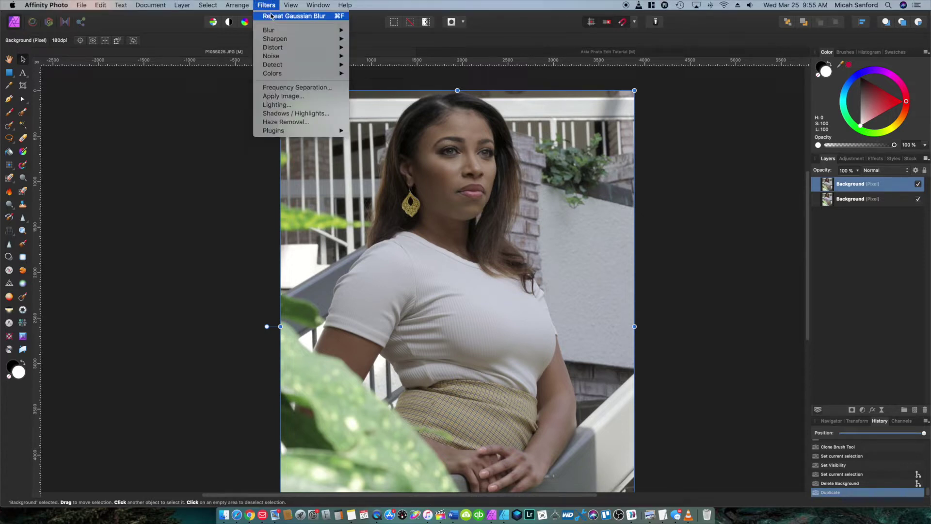
click(280, 90)
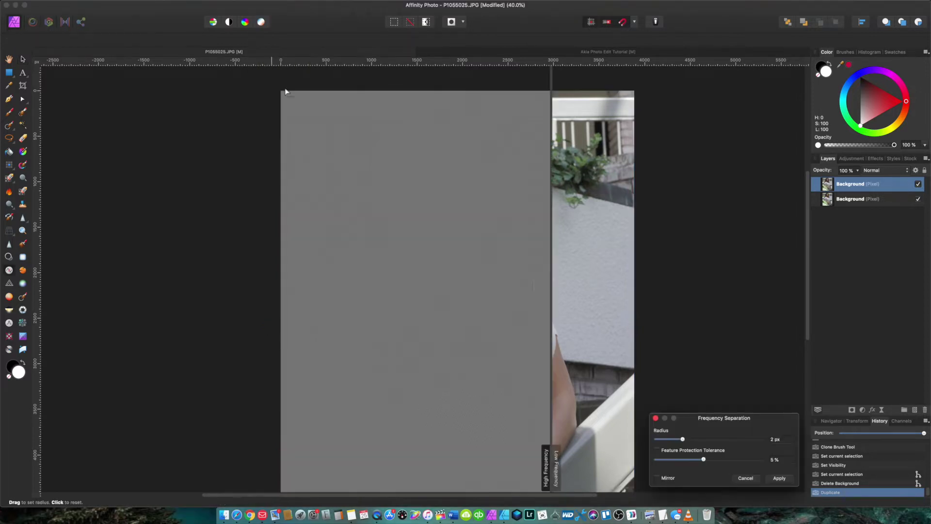
drag(552, 197, 473, 206)
scroll(477, 209, up, 5)
scroll(477, 209, up, 1)
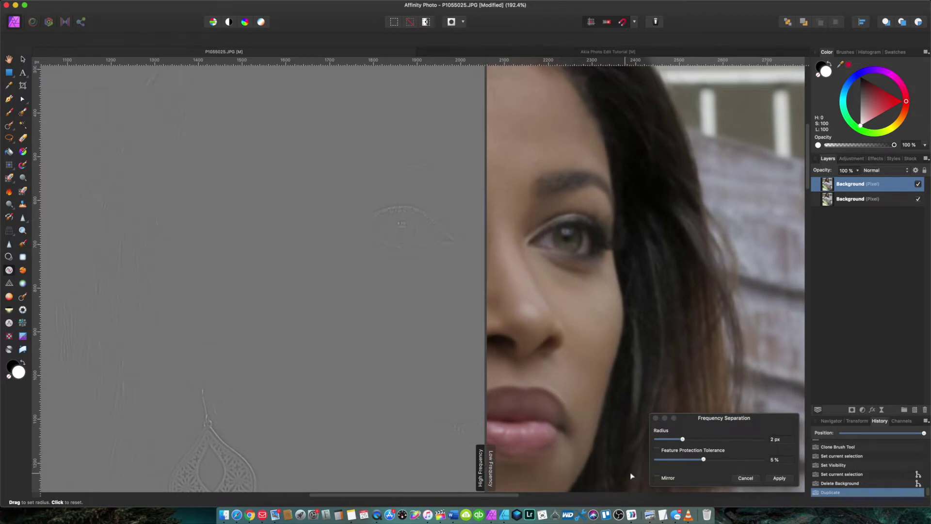
Step: Try different separation radii, then set the radius to exactly 2.2 px and apply
click(683, 439)
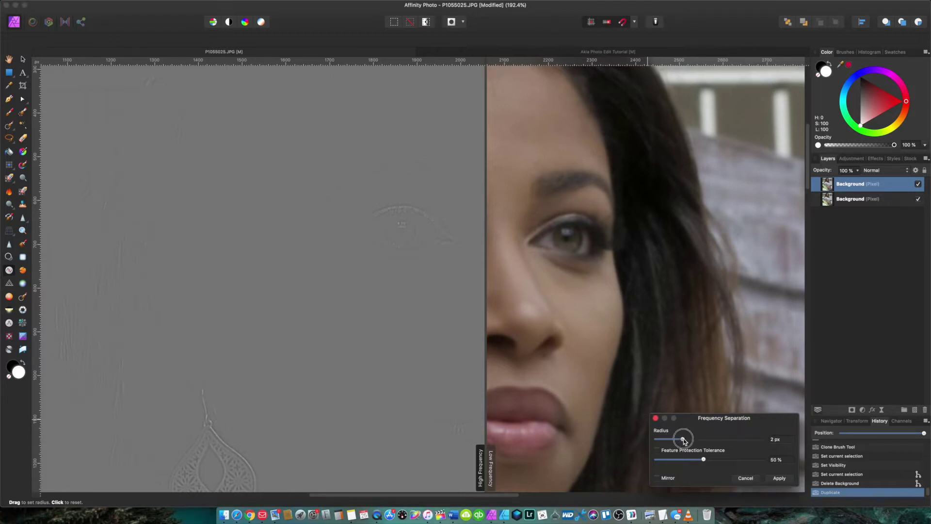
drag(684, 440, 724, 450)
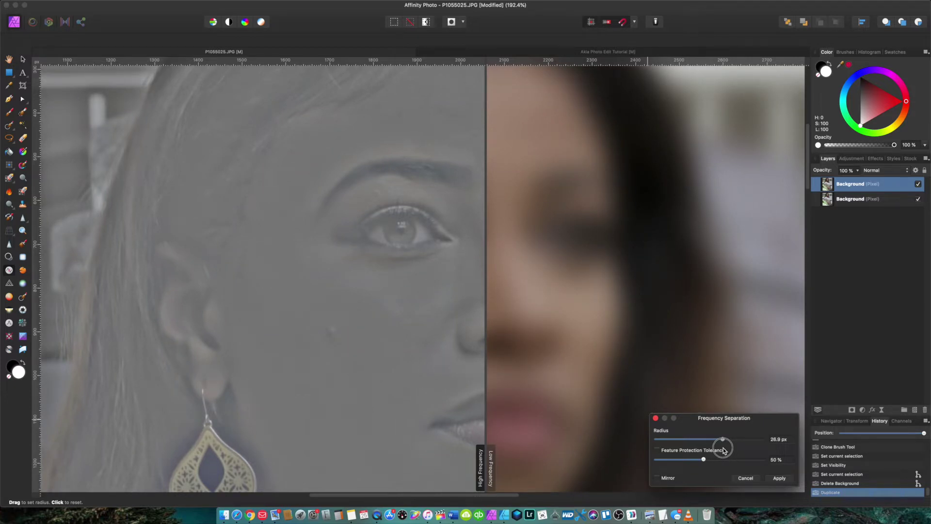
drag(724, 450, 679, 453)
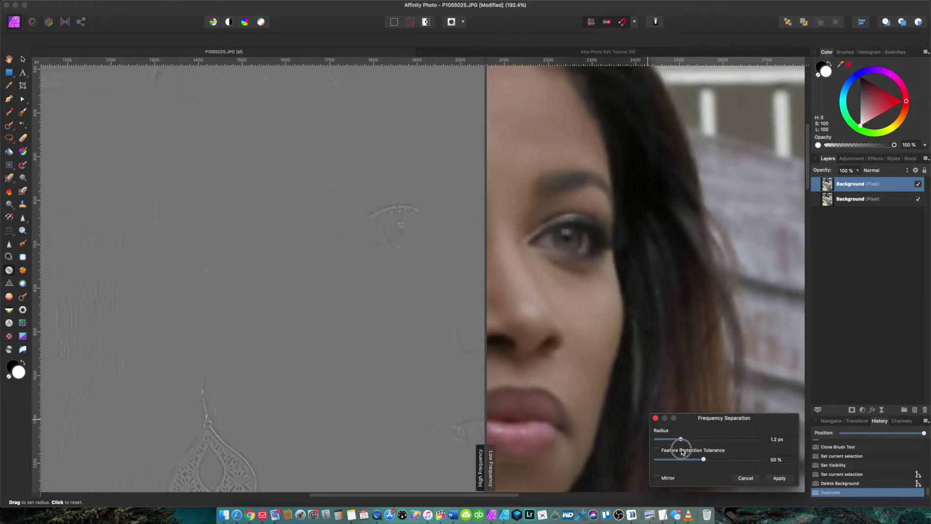
key(super+plus)
click(773, 440)
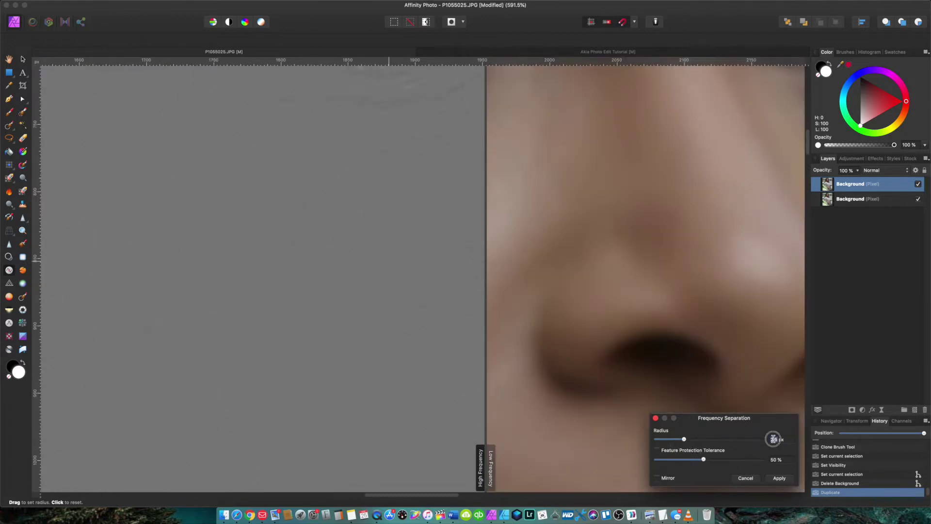
double_click(774, 439)
text(2.2)
scroll(679, 453, down, 2)
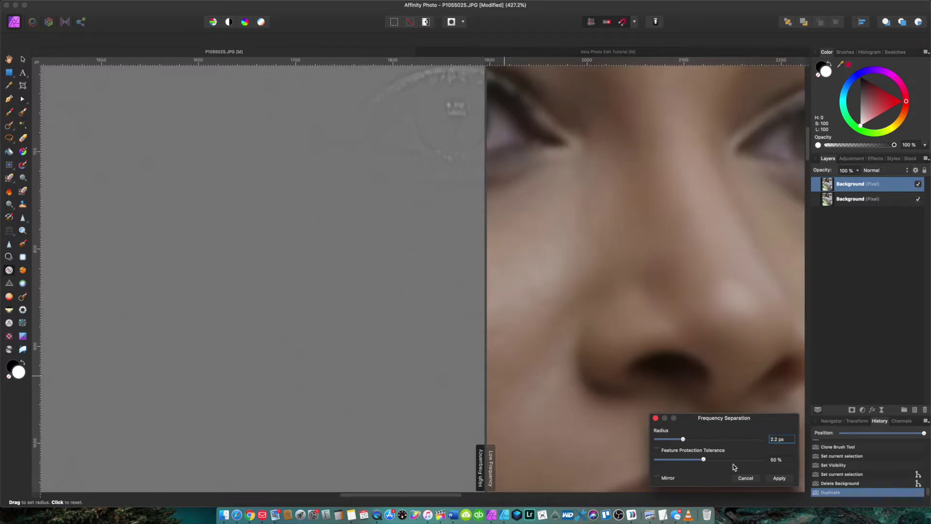
click(780, 478)
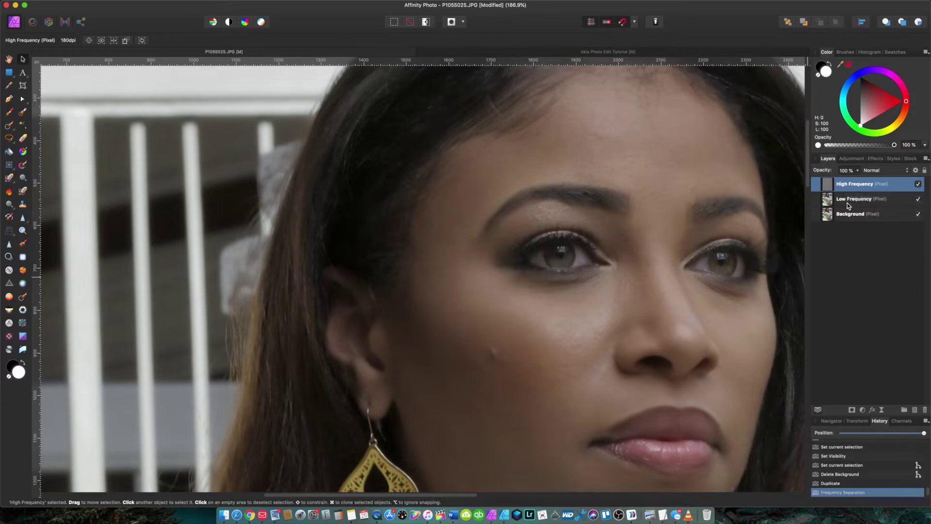
Step: Zoom out, select the Low Frequency layer and bring up the Gaussian Blur filter
key(super+1)
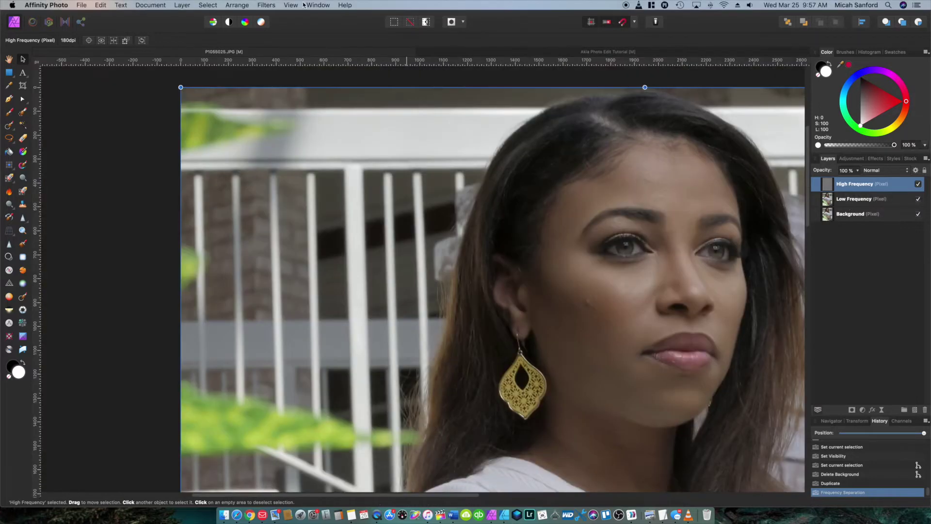
click(852, 199)
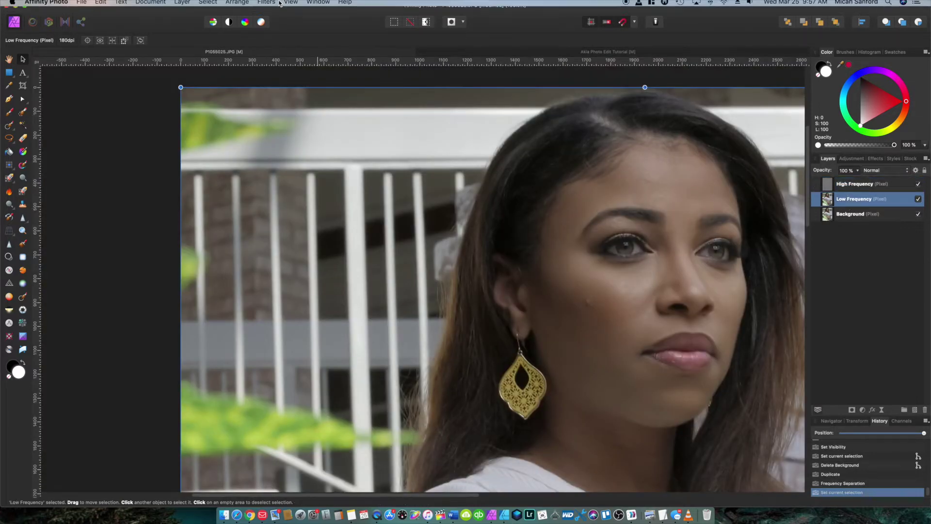
click(266, 5)
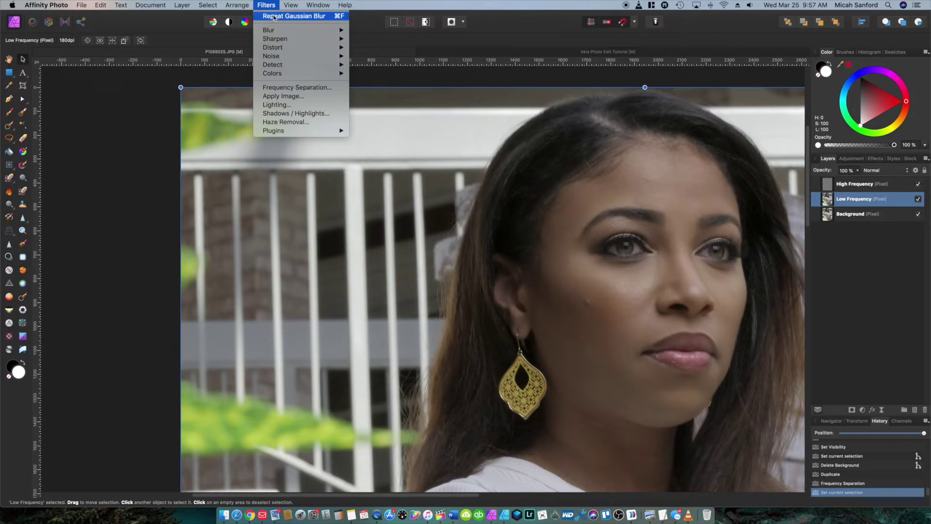
mouse_move(277, 30)
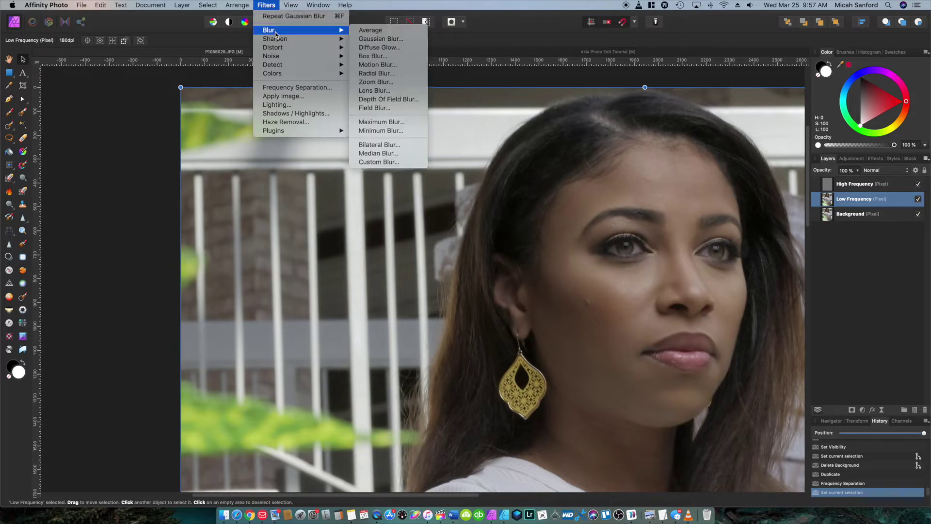
click(371, 39)
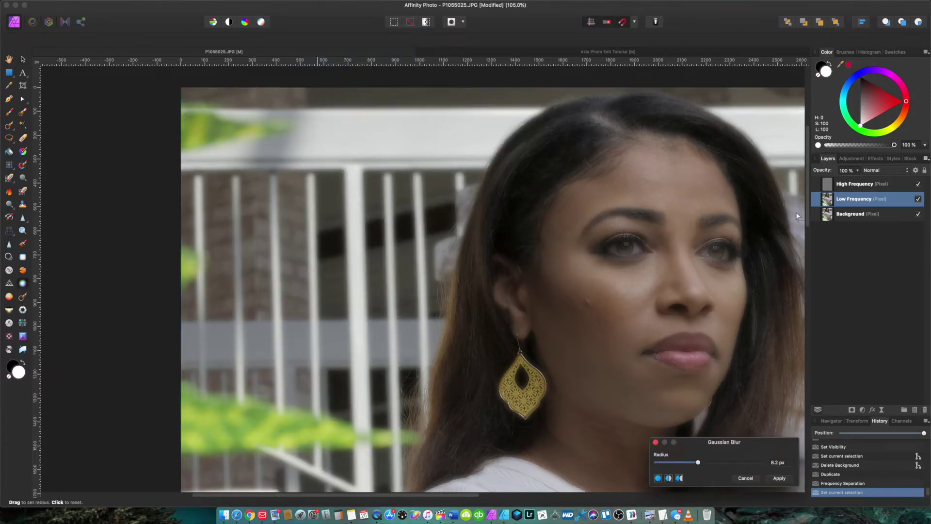
Step: Set a small Gaussian Blur radius and apply the blur to the Low Frequency layer
scroll(671, 222, up, 3)
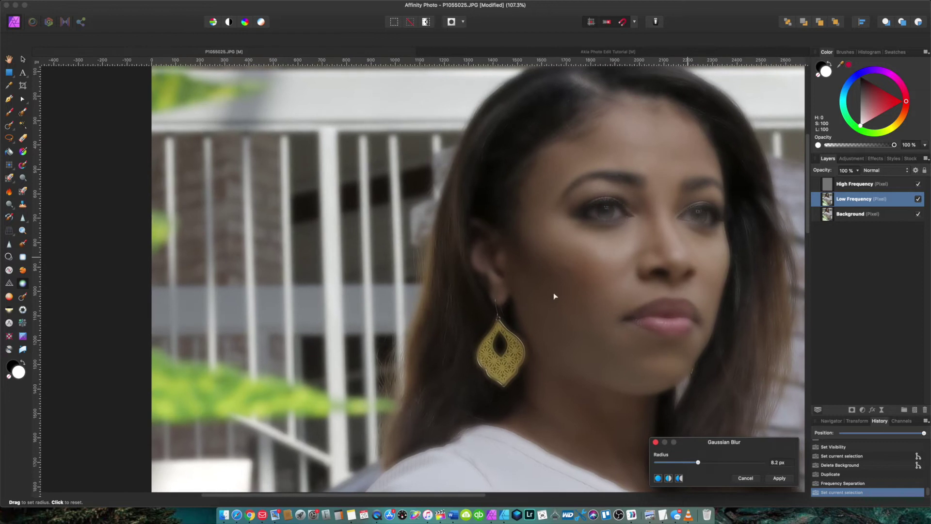
scroll(450, 318, up, 3)
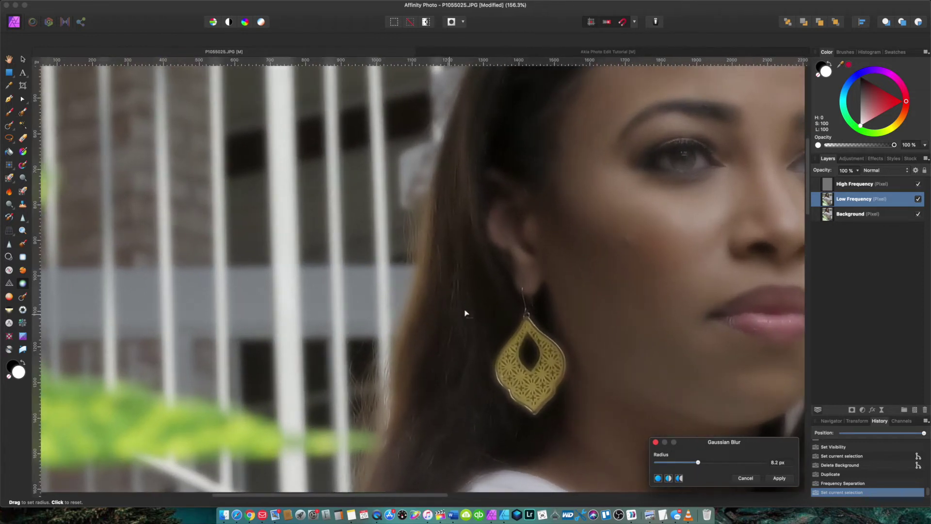
scroll(465, 313, down, 3)
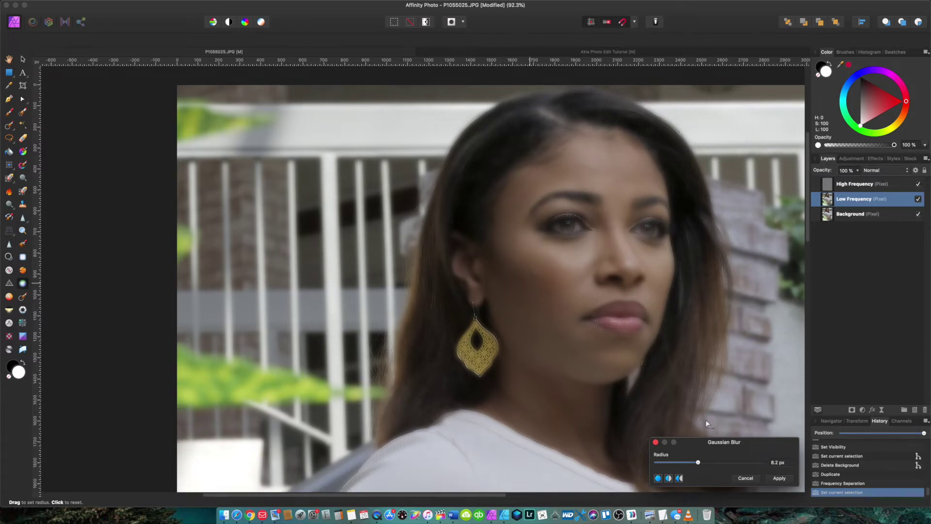
scroll(625, 325, up, 5)
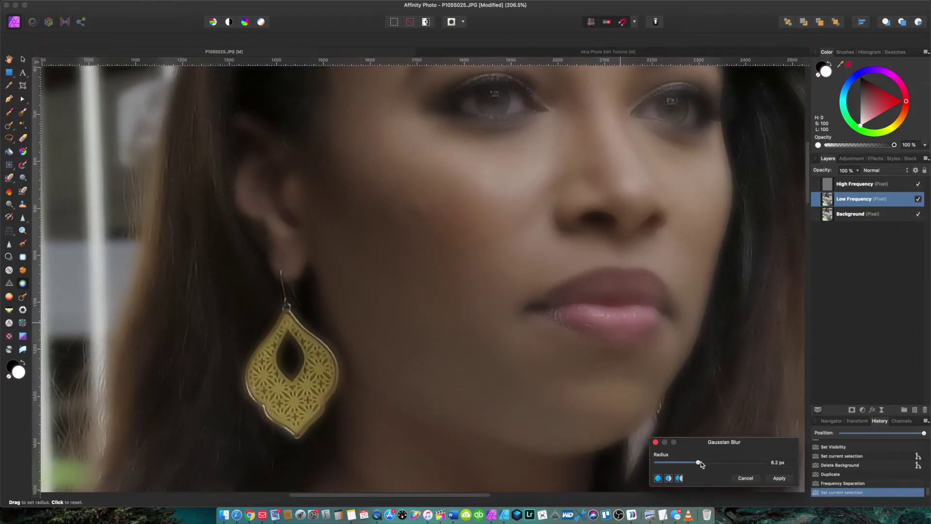
mouse_move(698, 464)
mouse_down()
mouse_move(643, 466)
mouse_move(765, 470)
mouse_move(672, 466)
mouse_move(690, 463)
mouse_up()
scroll(568, 242, down, 1)
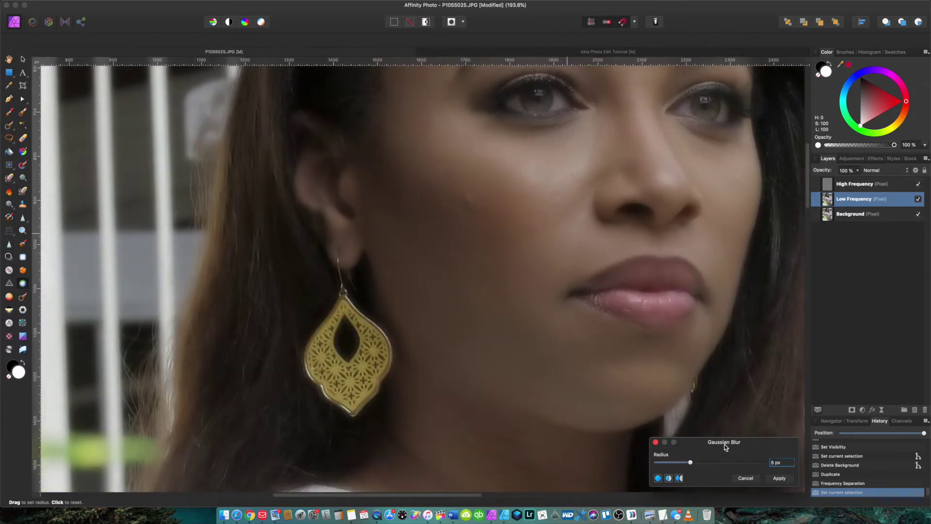
click(779, 478)
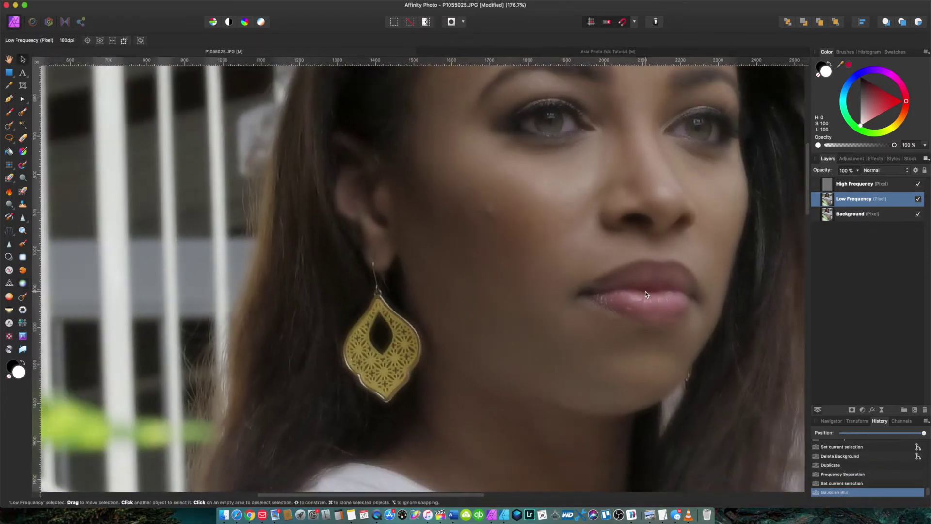
scroll(650, 286, down, 5)
Step: Add an inverted mask to the Low Frequency layer and select the mask for painting
scroll(606, 246, up, 5)
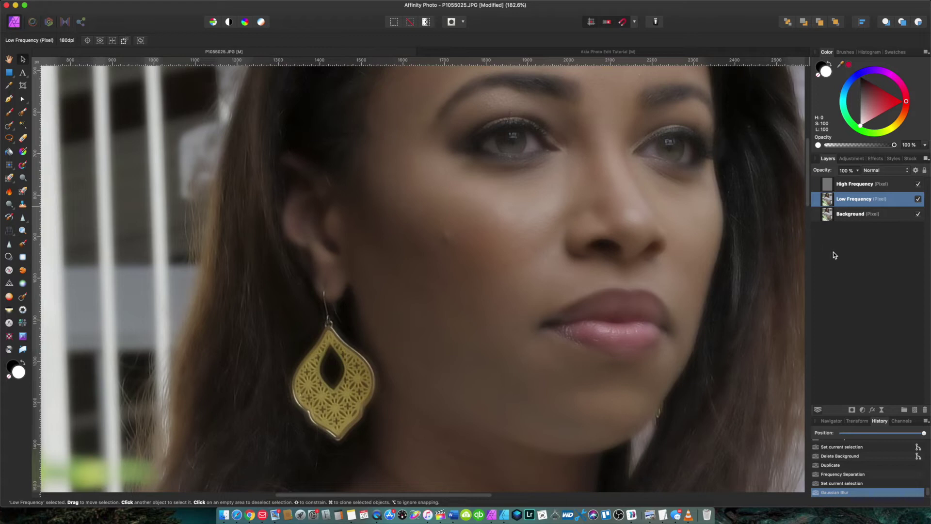
alt+click(852, 410)
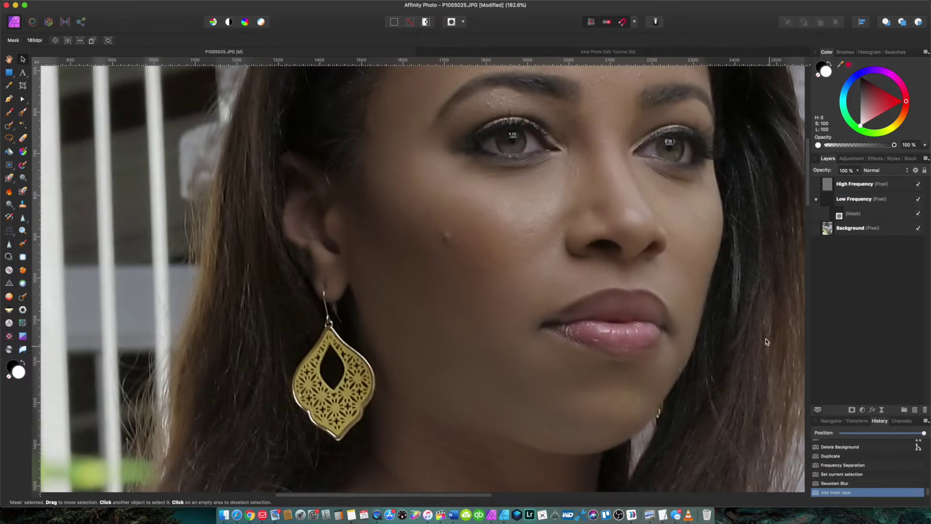
click(835, 213)
scroll(584, 214, down, 5)
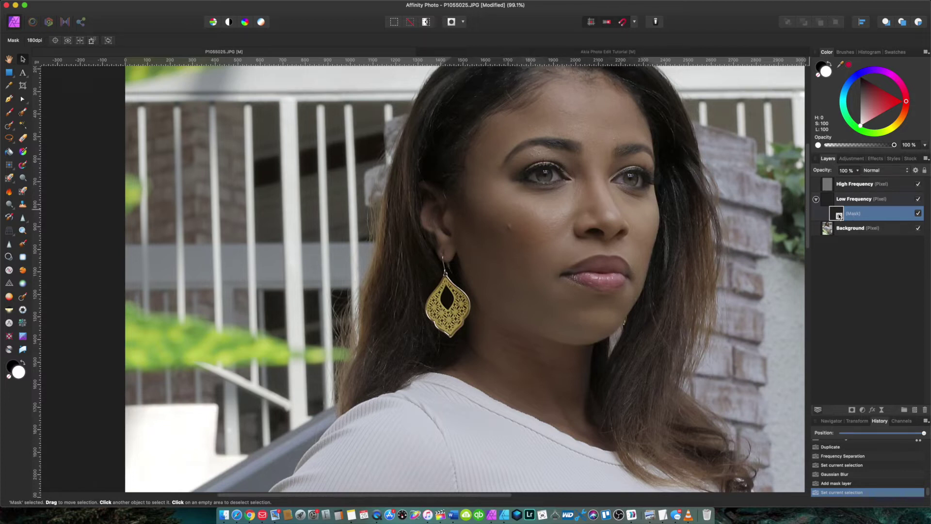
Step: Choose the Paint Brush at 0% hardness and paint the smoothing back onto the cheek
click(9, 115)
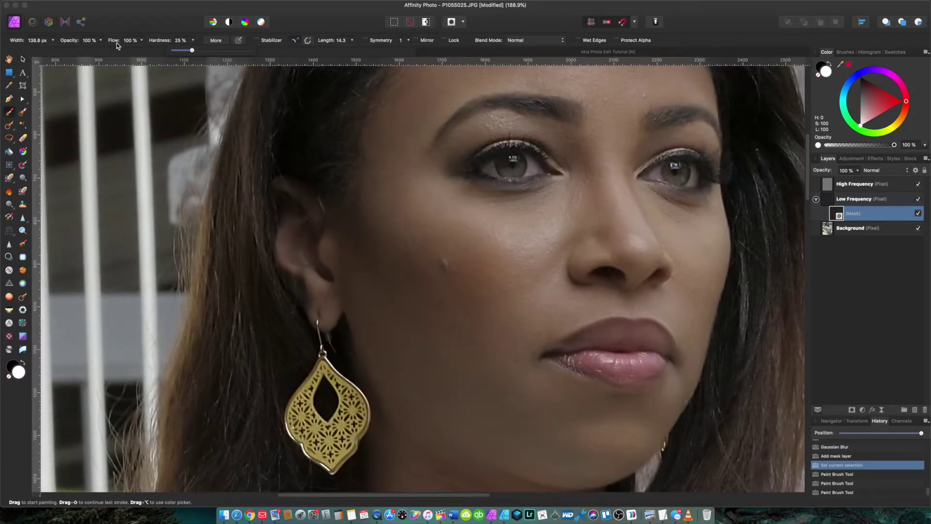
drag(192, 51, 172, 51)
click(101, 40)
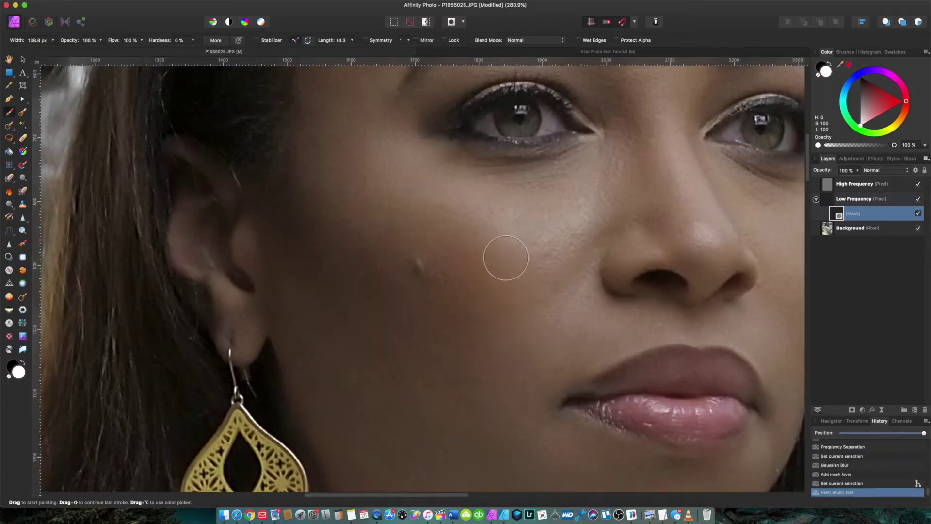
mouse_move(506, 258)
mouse_down()
mouse_move(486, 351)
mouse_move(551, 239)
mouse_move(515, 230)
mouse_move(459, 357)
mouse_move(439, 353)
mouse_move(414, 219)
mouse_move(395, 297)
mouse_move(374, 312)
mouse_move(447, 322)
mouse_move(429, 225)
mouse_move(359, 189)
mouse_move(378, 370)
mouse_move(413, 358)
mouse_move(463, 401)
mouse_move(411, 357)
mouse_move(376, 345)
mouse_move(364, 223)
mouse_up()
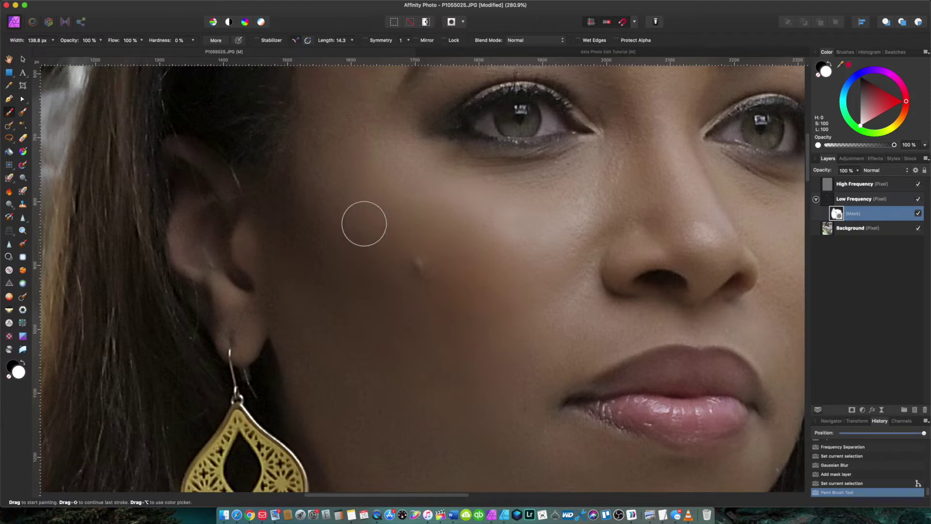
Step: Paint smoothing over the temple, forehead, and around the nose and upper lip
scroll(364, 223, down, 5)
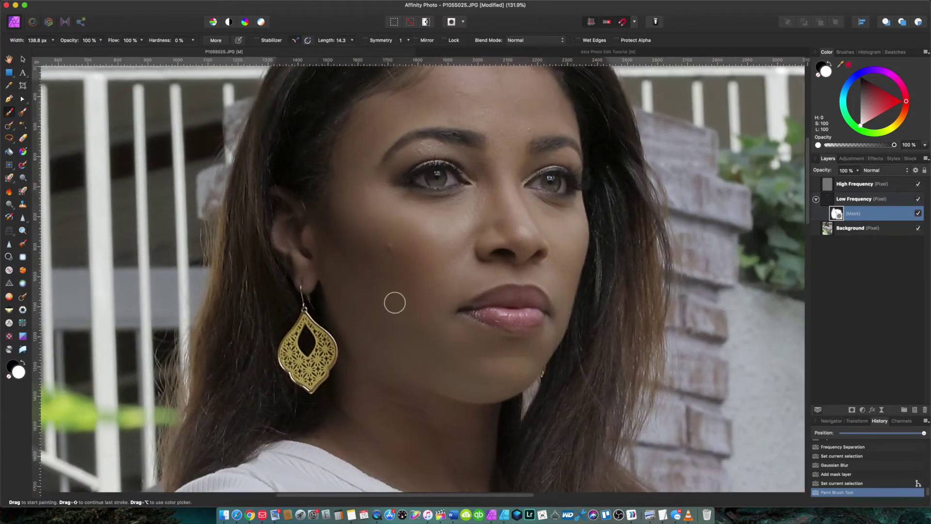
click(395, 303)
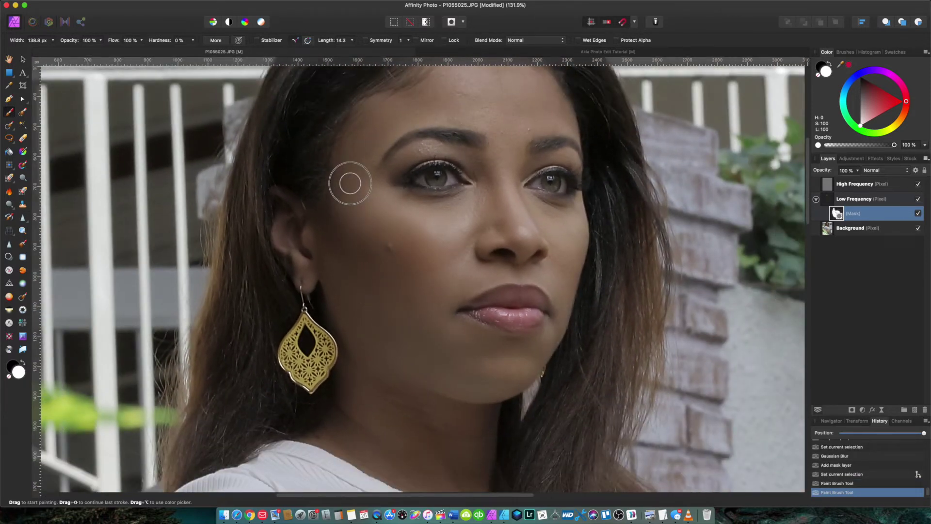
mouse_move(350, 183)
mouse_down()
mouse_move(357, 179)
mouse_move(370, 197)
mouse_up()
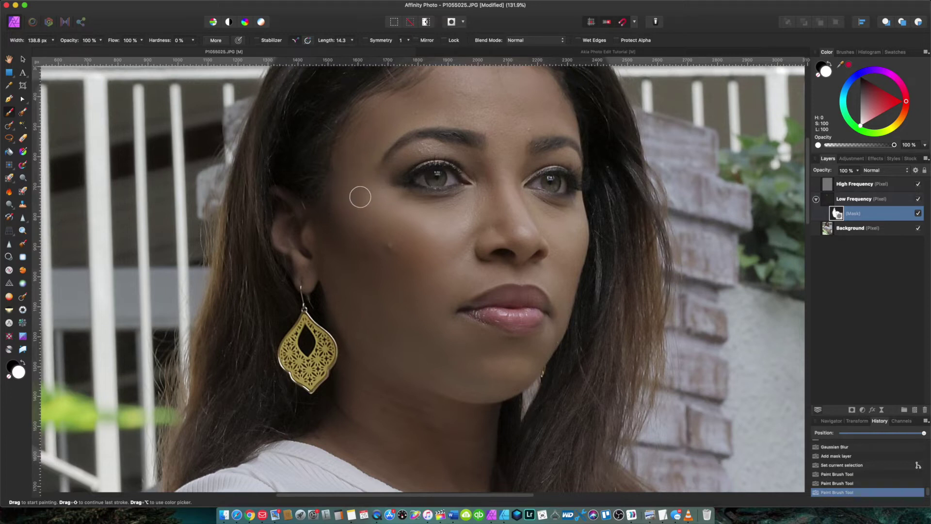
scroll(360, 197, up, 3)
mouse_move(387, 195)
mouse_down()
mouse_move(375, 215)
mouse_move(391, 201)
mouse_up()
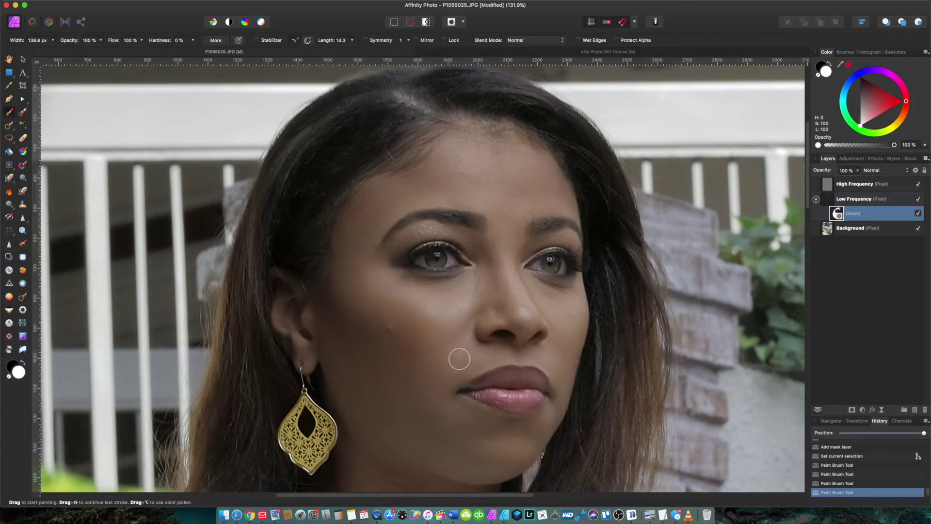
scroll(473, 351, up, 5)
mouse_move(474, 349)
mouse_down()
mouse_move(493, 322)
mouse_move(475, 318)
mouse_move(492, 341)
mouse_up()
scroll(451, 373, down, 5)
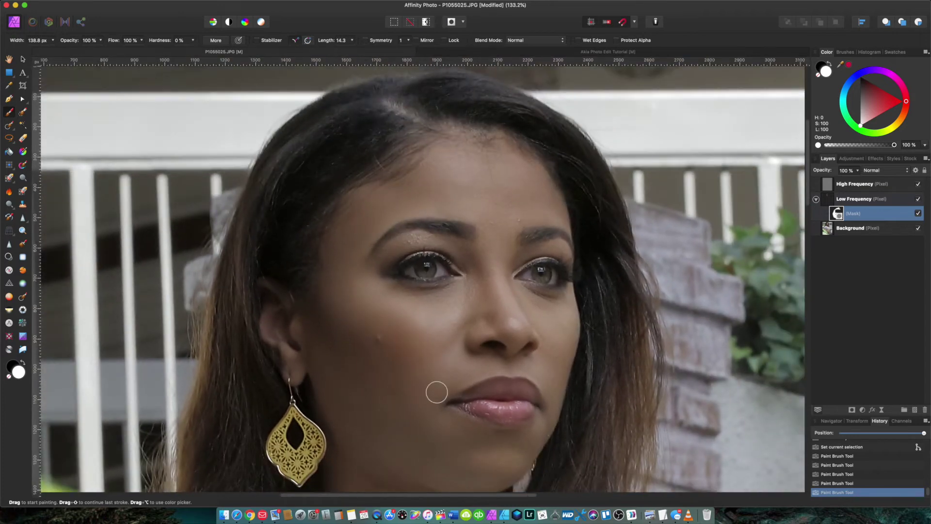
drag(464, 355, 466, 391)
scroll(530, 336, up, 2)
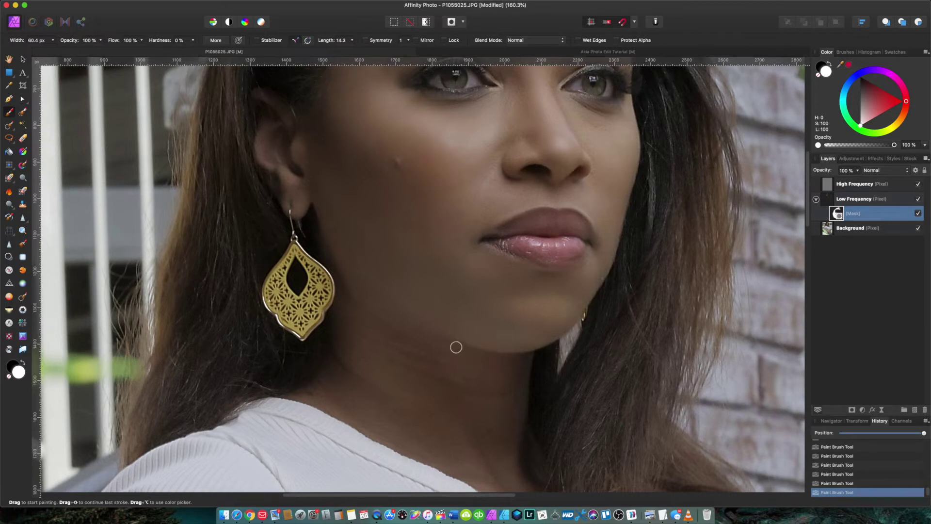
key(bracketright)
key(bracketright)
key(bracketright)
Step: Paint smoothing over the chin, then paint black over the lower lip to keep it sharp
mouse_move(537, 283)
mouse_down()
mouse_move(511, 278)
mouse_move(547, 278)
mouse_move(512, 275)
mouse_move(564, 282)
mouse_move(486, 262)
mouse_move(534, 256)
mouse_move(509, 252)
mouse_up()
drag(861, 124, 859, 75)
mouse_move(525, 246)
mouse_down()
mouse_move(551, 252)
mouse_move(520, 243)
mouse_move(551, 252)
mouse_move(526, 244)
mouse_up()
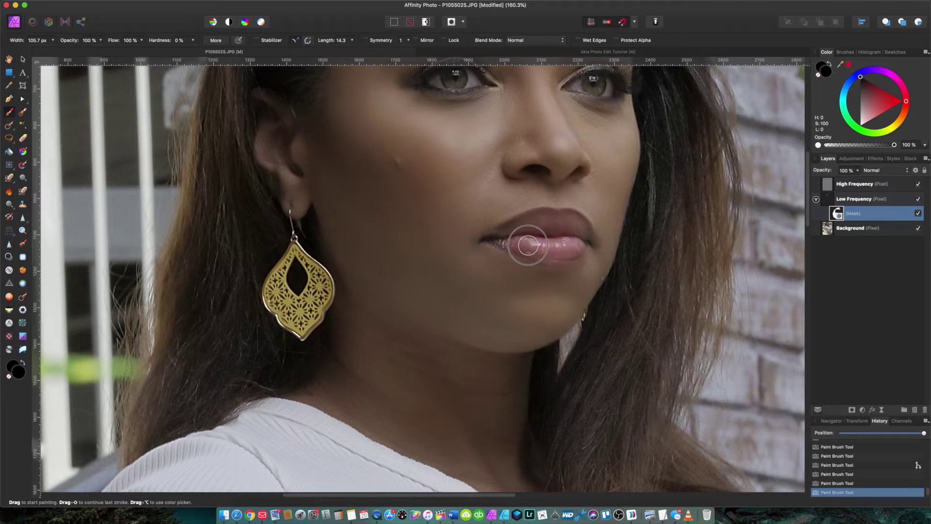
Step: Switch back to white, adjust brush size and opacity, and paint smoothing over the face and arm
scroll(304, 283, up, 5)
key(x)
key(bracketleft)
key(bracketleft)
key(bracketleft)
key(bracketleft)
key(bracketleft)
scroll(340, 243, down, 2)
key(6)
key(3)
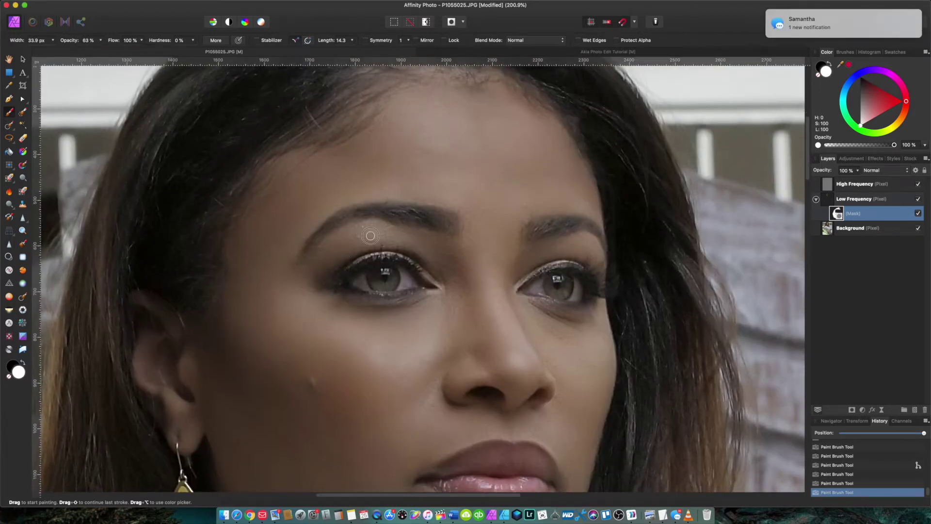
scroll(359, 252, down, 1)
key(bracketright)
key(0)
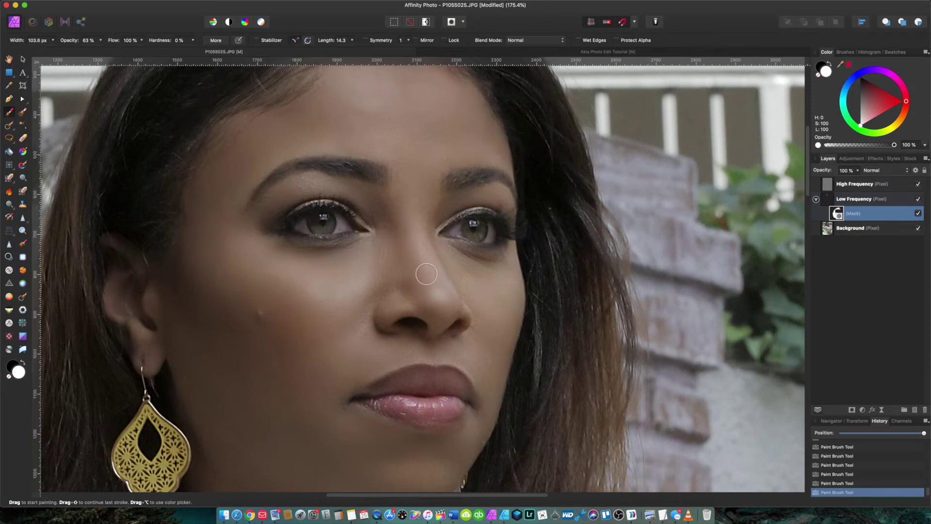
key(bracketright)
key(bracketright)
scroll(440, 312, up, 1)
scroll(177, 343, down, 2)
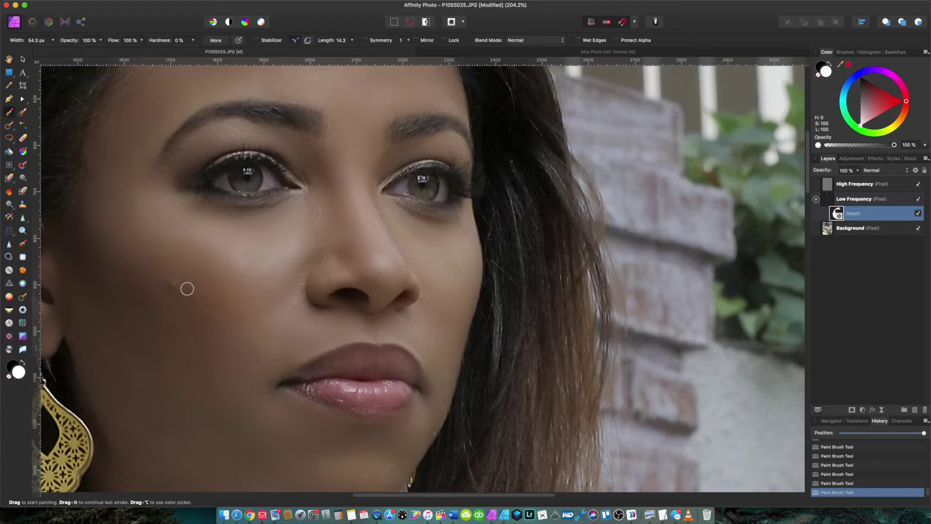
scroll(181, 295, down, 2)
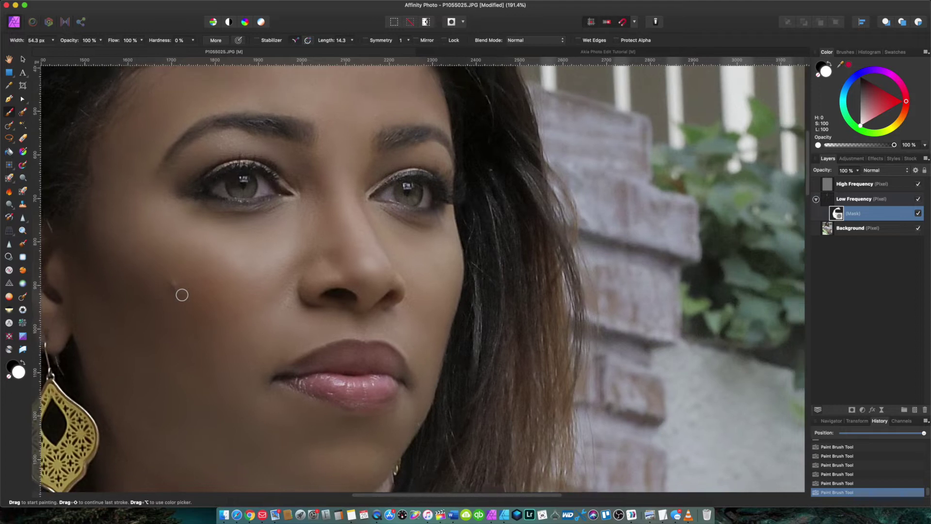
scroll(218, 345, down, 3)
scroll(320, 329, down, 2)
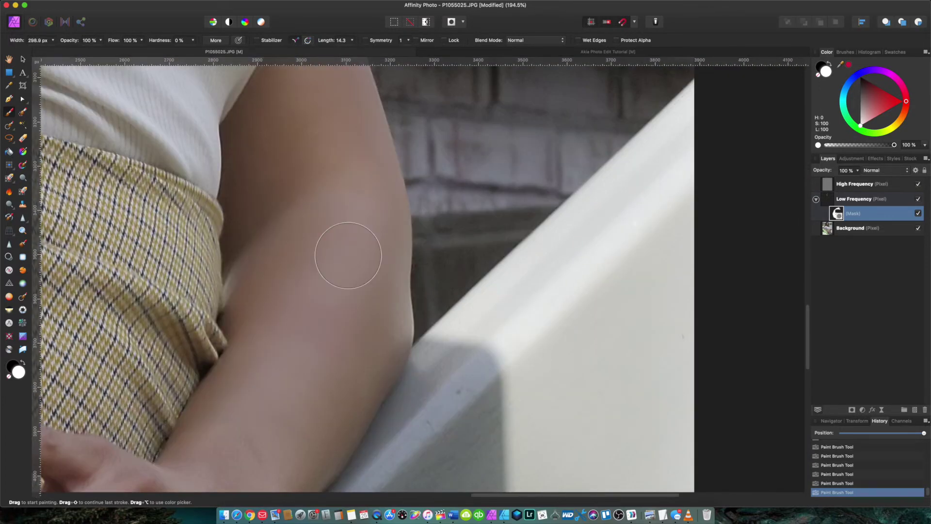
scroll(308, 343, down, 10)
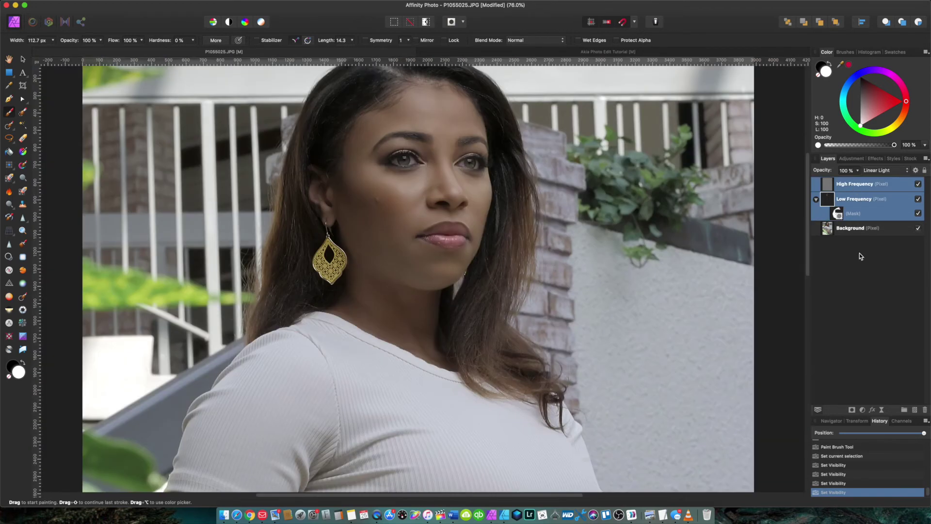
Step: Select the High Frequency layer and bring up its context menu
click(860, 256)
click(858, 189)
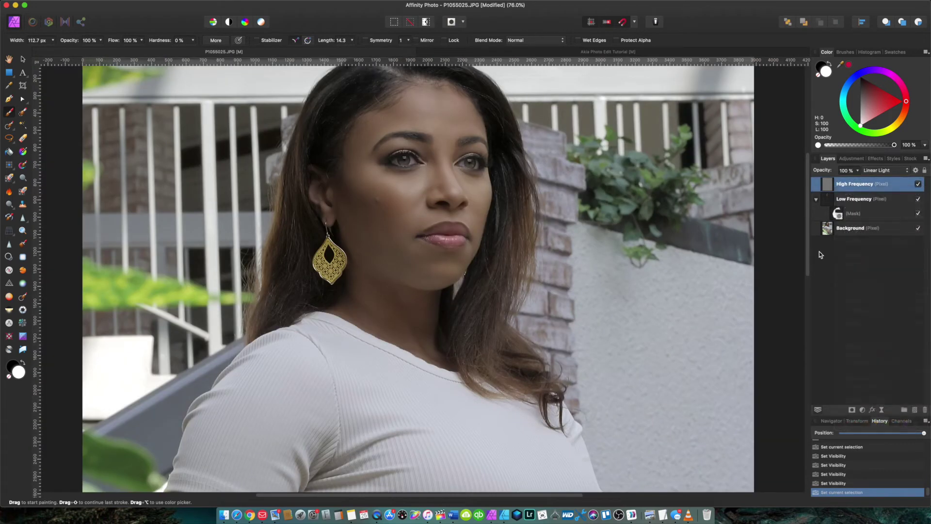
right_click(846, 188)
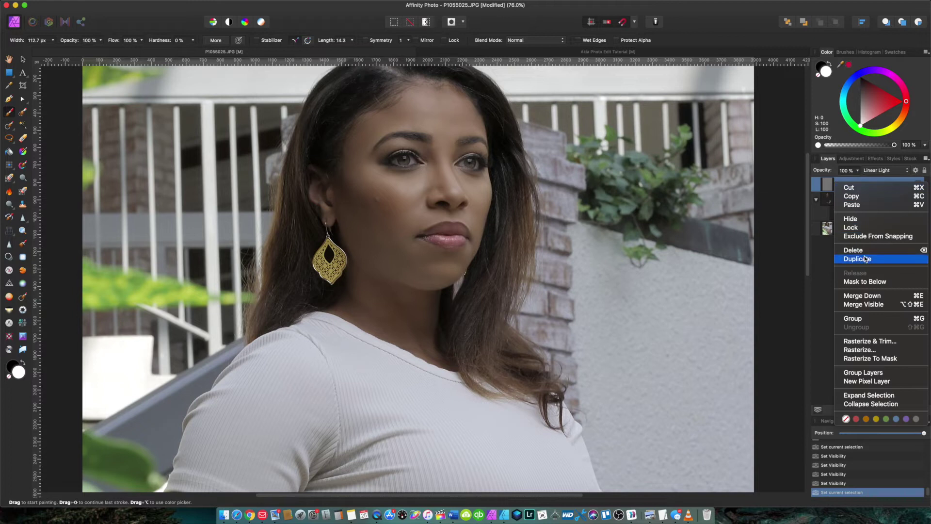
Step: Merge Visible into a new layer and hide High Frequency, Low Frequency, its mask and Background
click(866, 304)
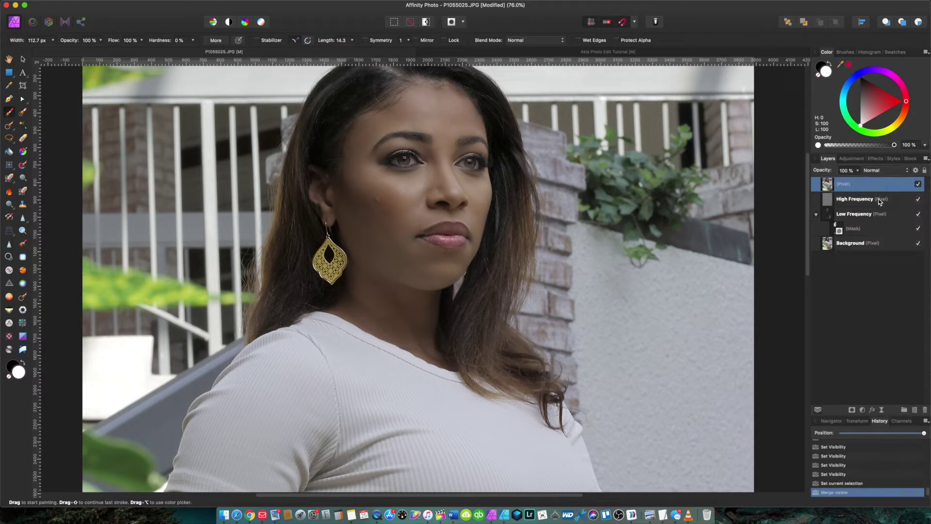
click(918, 198)
click(918, 214)
click(918, 228)
click(918, 243)
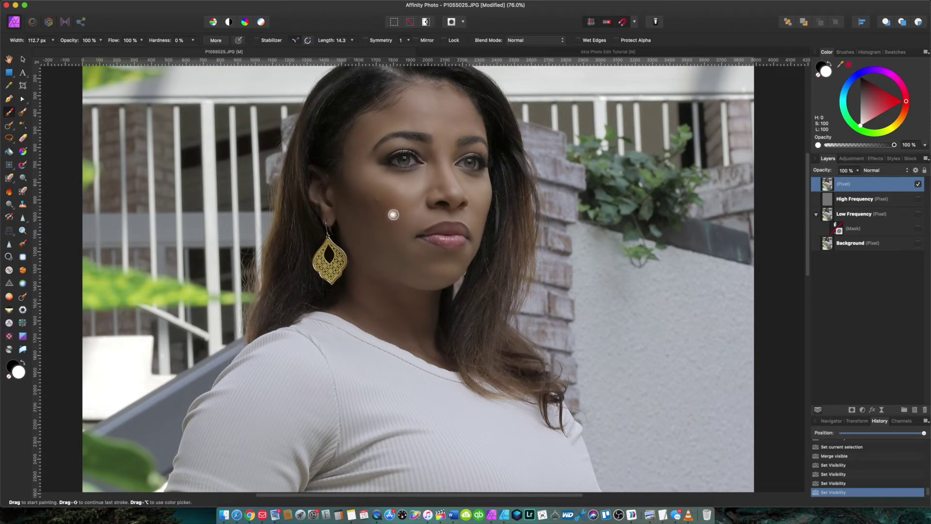
Step: Duplicate the merged layer with Cmd+J
scroll(394, 214, down, 3)
scroll(376, 191, up, 4)
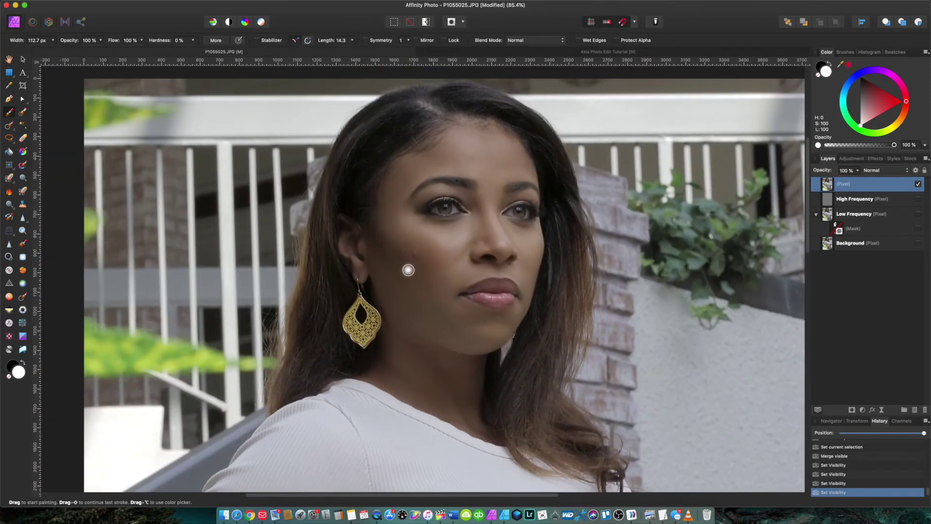
scroll(413, 268, up, 3)
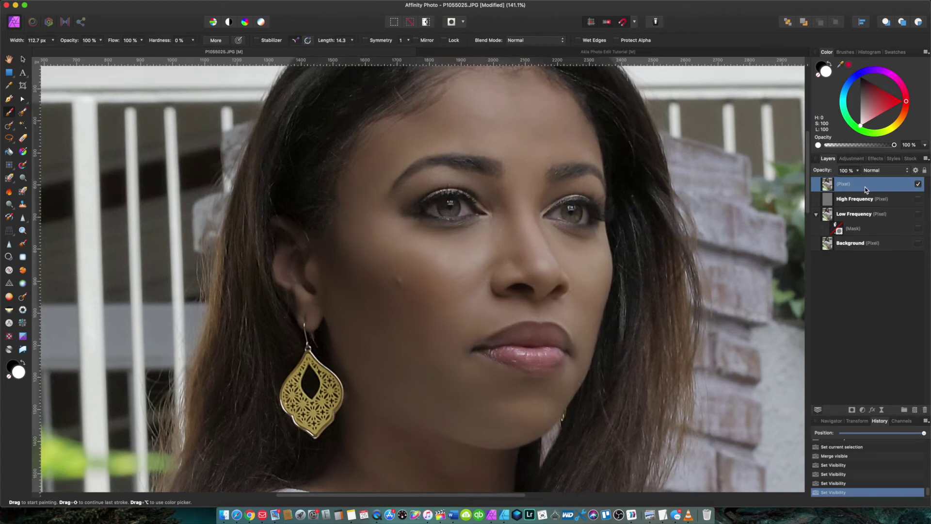
key(super+j)
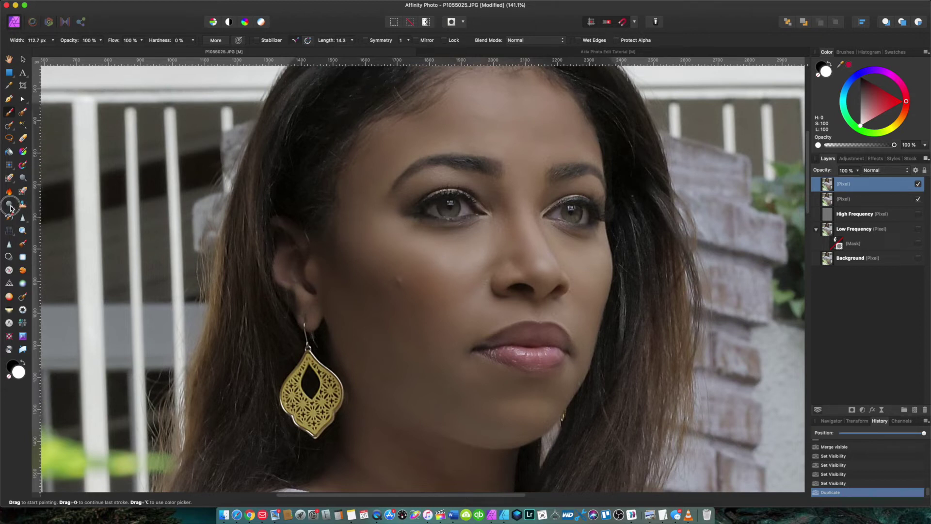
Step: Switch to the Dodge Brush and raise its opacity to 100%
key(o)
scroll(451, 209, up, 3)
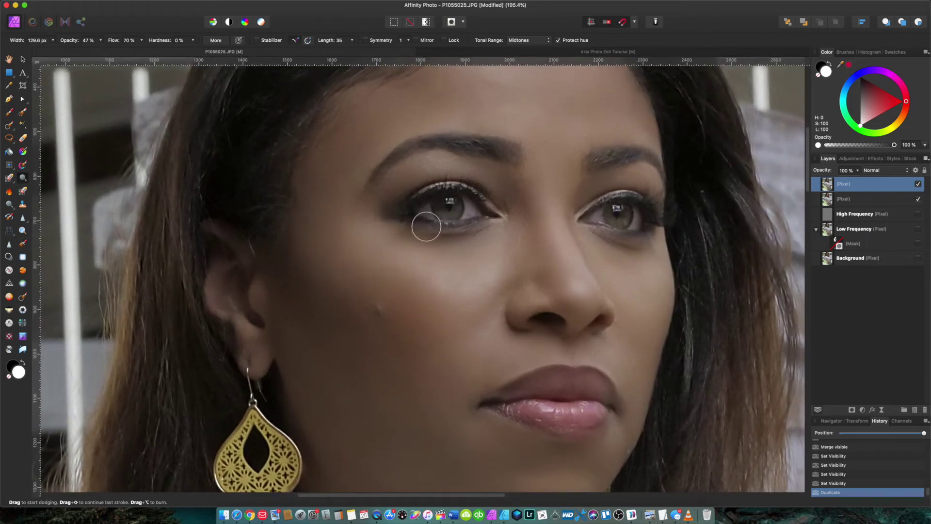
click(101, 40)
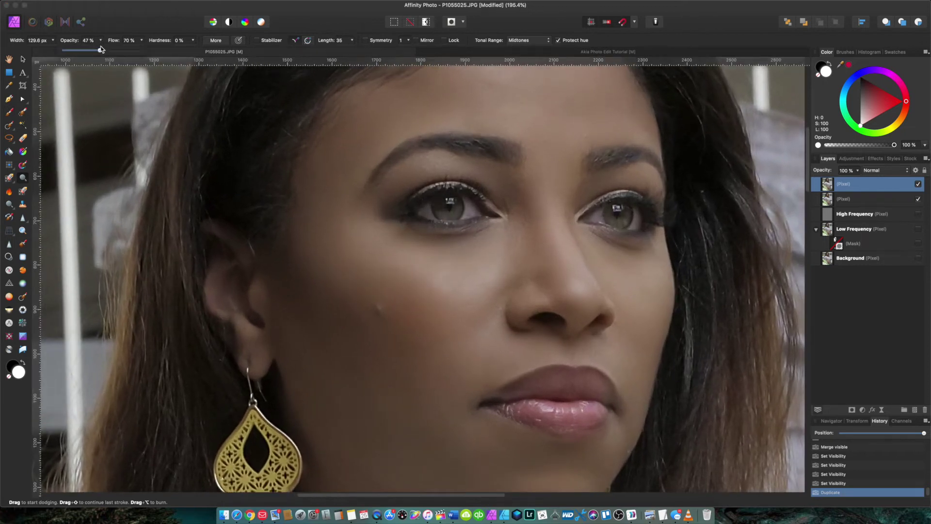
drag(119, 54, 160, 56)
Step: Dodge the left eye's iris and, with a smaller brush, the white beside it
scroll(455, 207, down, 6)
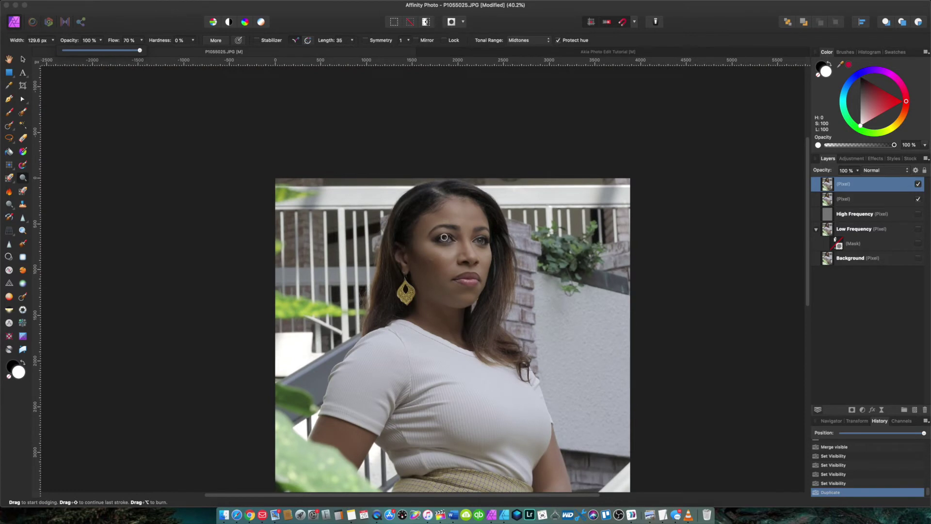
scroll(451, 249, up, 8)
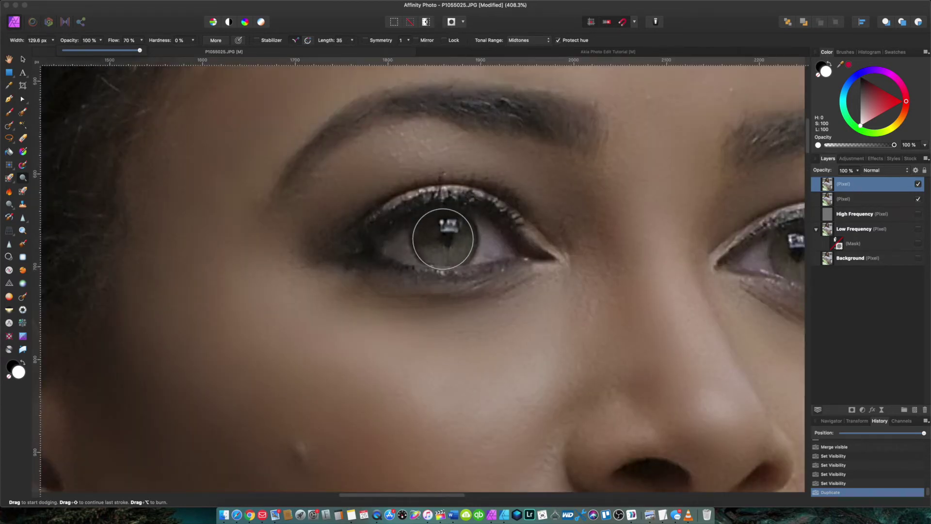
drag(442, 238, 501, 260)
scroll(451, 253, down, 2)
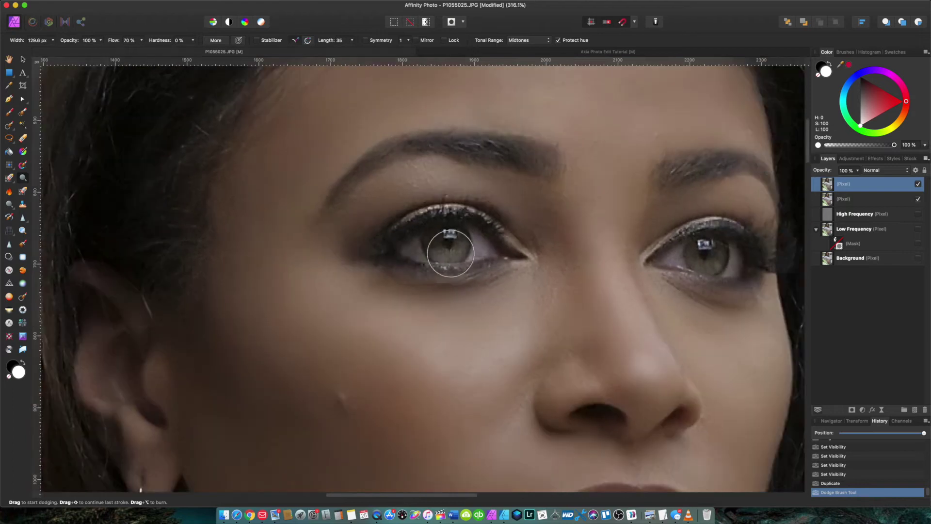
scroll(451, 252, down, 3)
scroll(448, 248, up, 5)
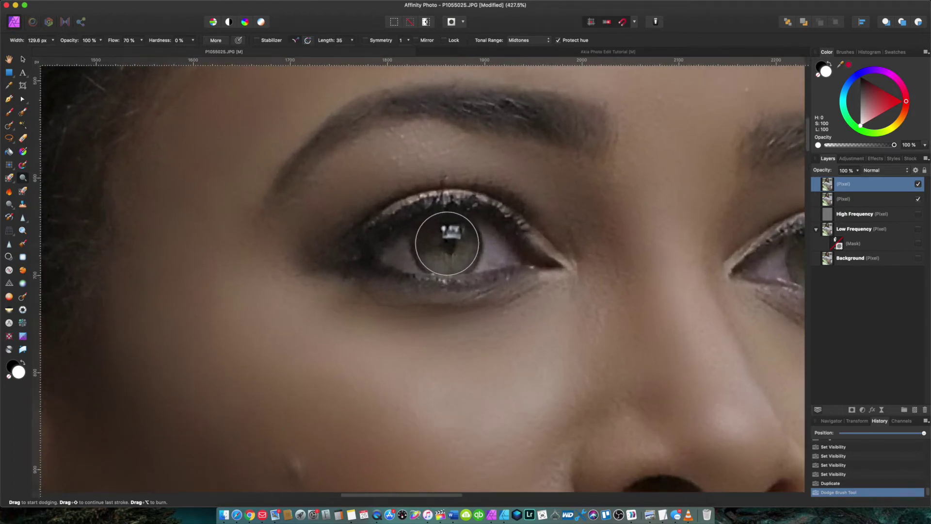
click(447, 243)
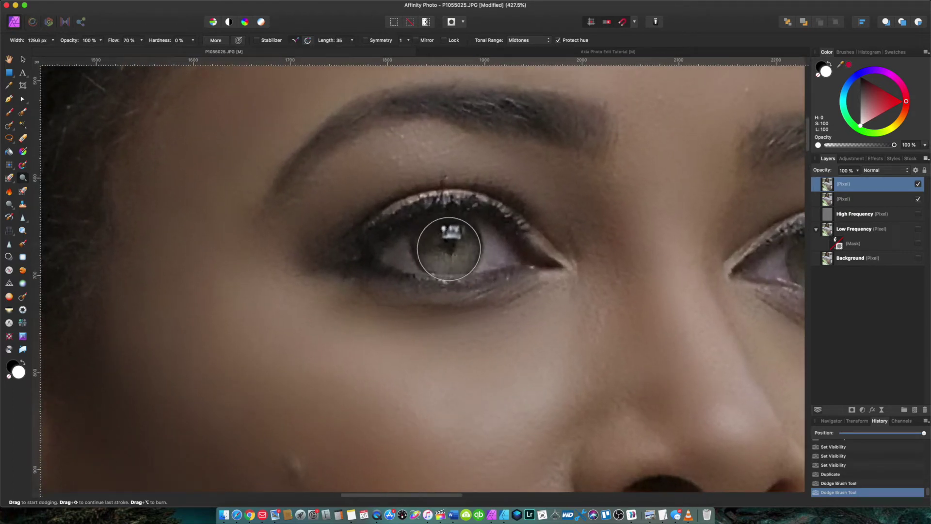
key(bracketleft)
key(bracketleft)
key(bracketleft)
key(bracketleft)
key(bracketleft)
key(bracketleft)
key(bracketleft)
key(bracketleft)
key(bracketleft)
key(bracketleft)
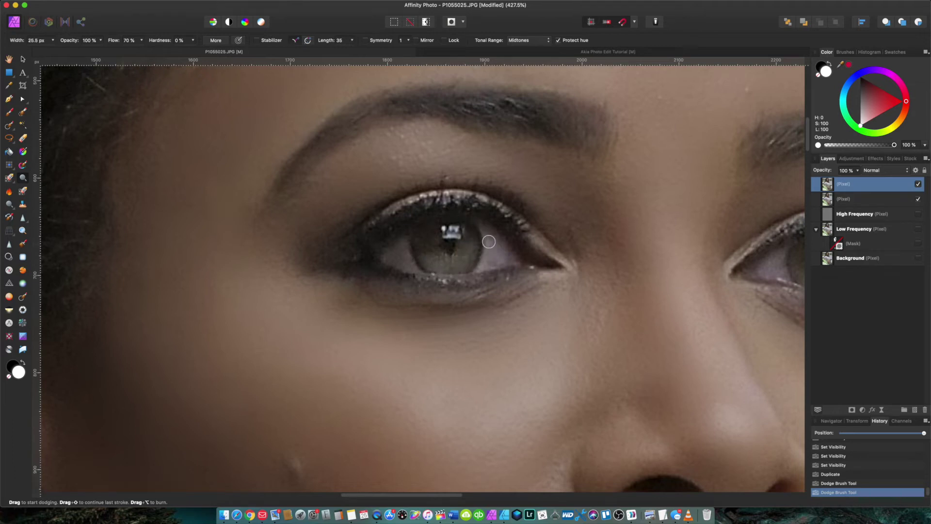
mouse_move(488, 237)
mouse_down()
mouse_move(506, 255)
mouse_move(487, 262)
mouse_move(489, 240)
mouse_move(482, 265)
mouse_move(495, 261)
mouse_move(488, 236)
mouse_move(504, 253)
mouse_move(483, 265)
mouse_up()
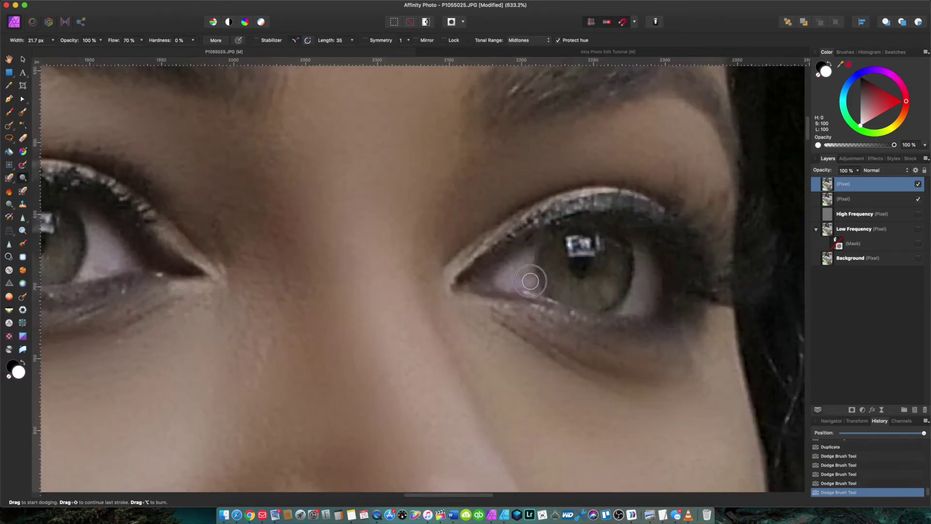
Step: Brighten the right eye's iris, then hide the dodged layer to compare
scroll(558, 279, left, 2)
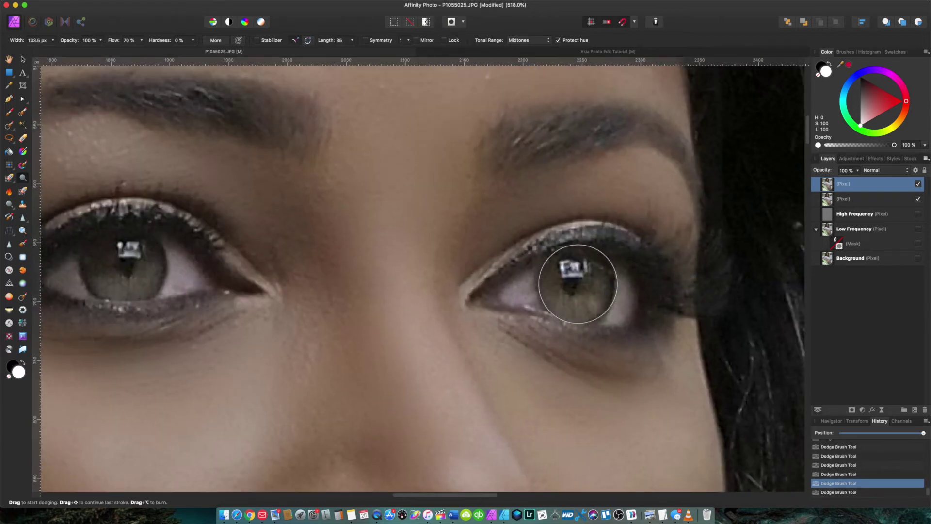
drag(578, 284, 576, 283)
scroll(575, 285, down, 8)
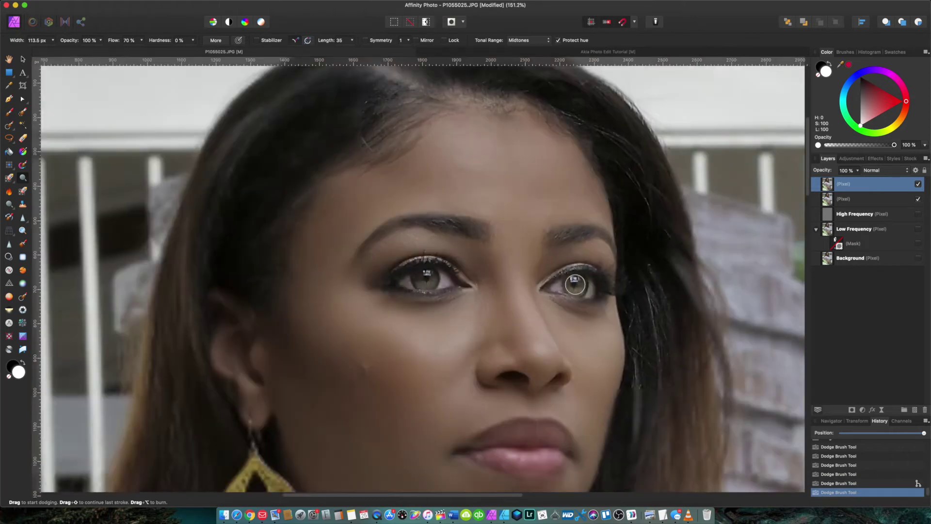
scroll(575, 284, down, 1)
scroll(580, 275, down, 2)
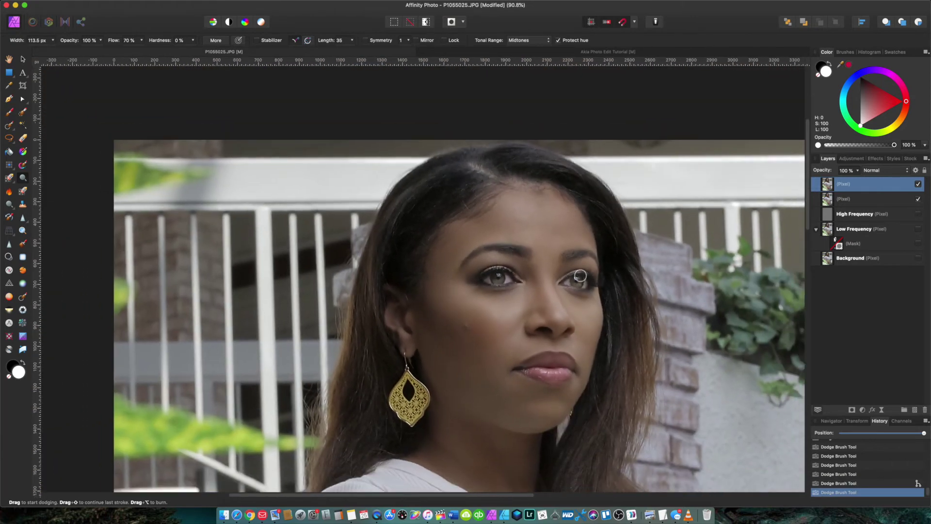
scroll(580, 275, down, 2)
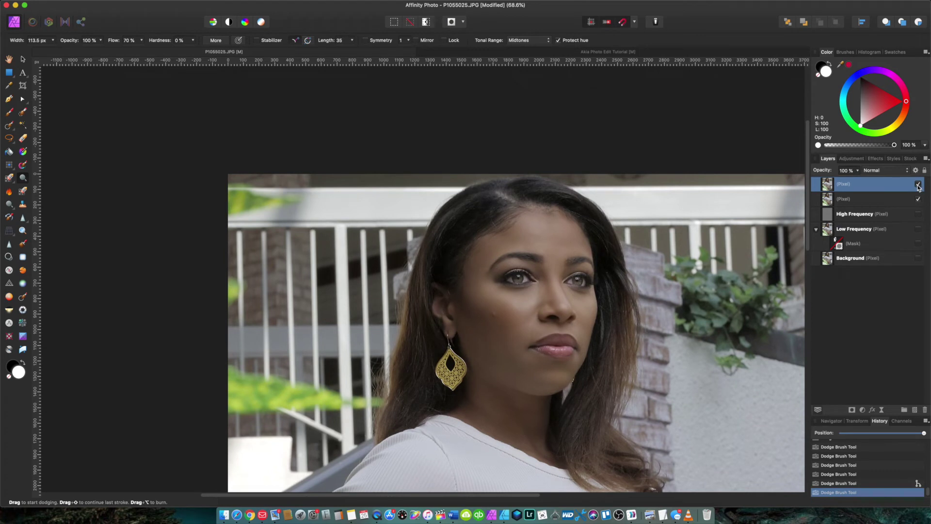
click(917, 185)
Step: Toggle the dodged layer off and on to compare the eyes, leaving it visible
click(917, 185)
click(918, 184)
click(917, 184)
click(917, 184)
scroll(523, 275, up, 5)
scroll(538, 257, up, 5)
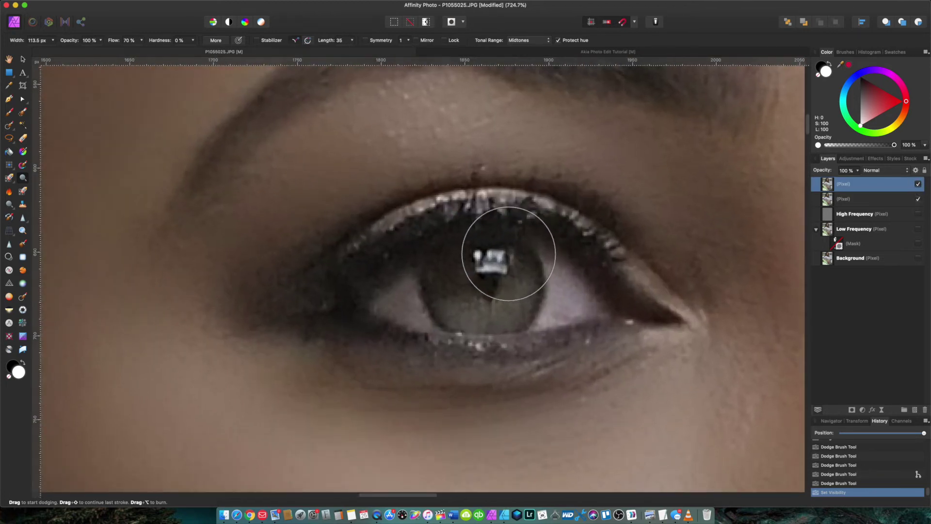
Step: Shrink the dodge brush and brighten the catch light in the pupil
key(bracketleft)
key(bracketleft)
key(bracketleft)
key(bracketleft)
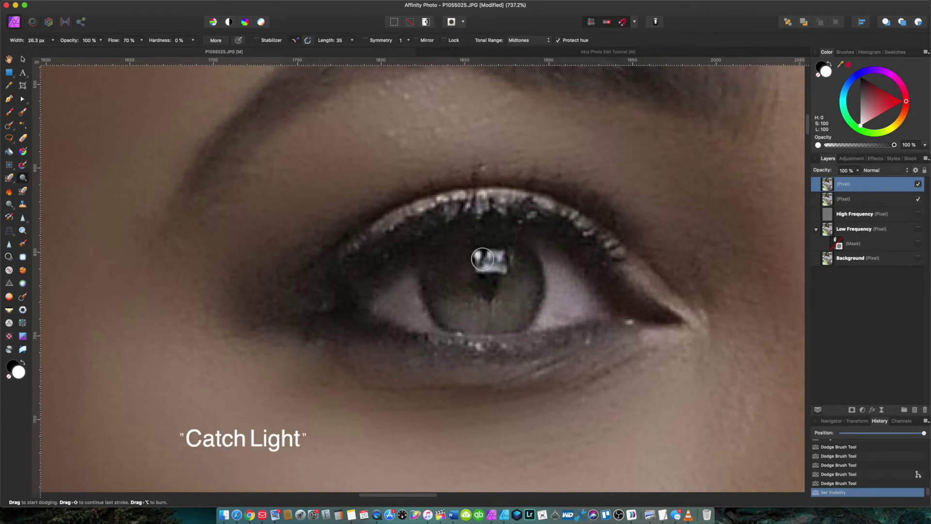
drag(489, 262, 489, 261)
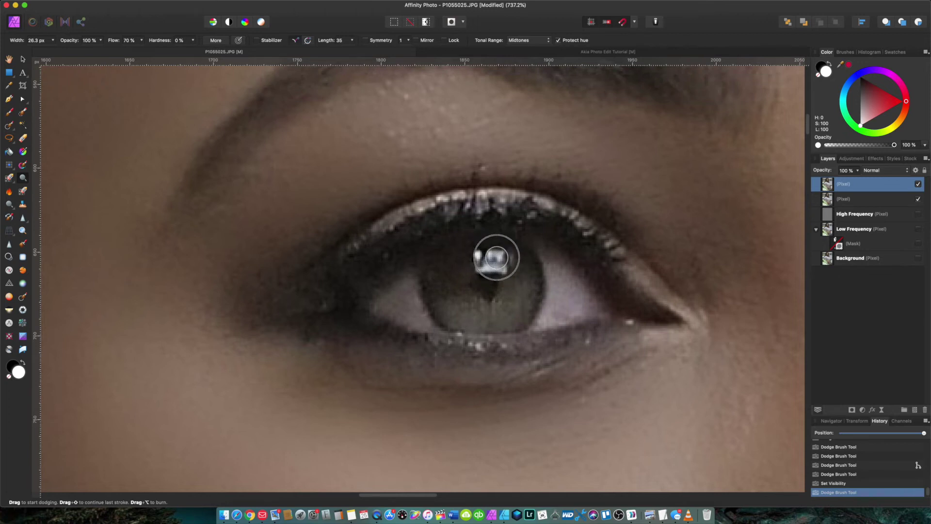
scroll(681, 273, right, 10)
scroll(682, 273, up, 3)
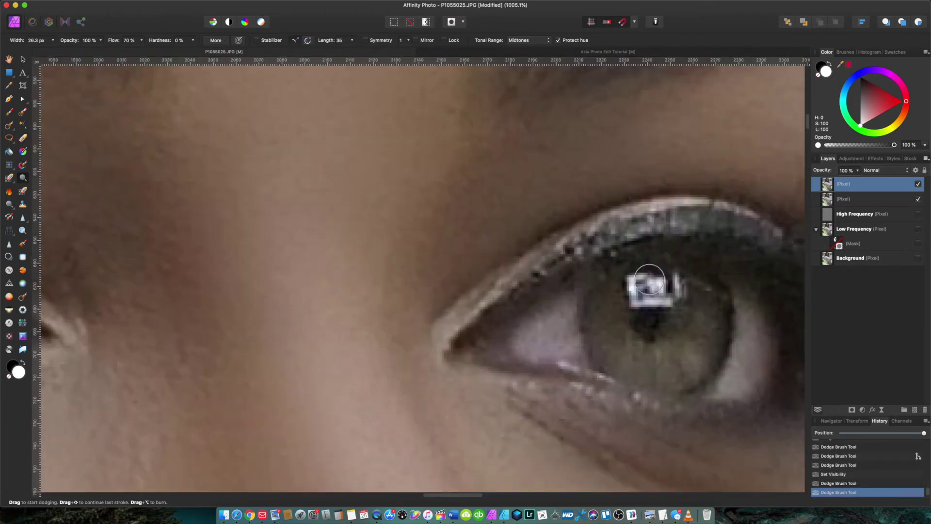
scroll(658, 297, down, 10)
scroll(658, 297, up, 5)
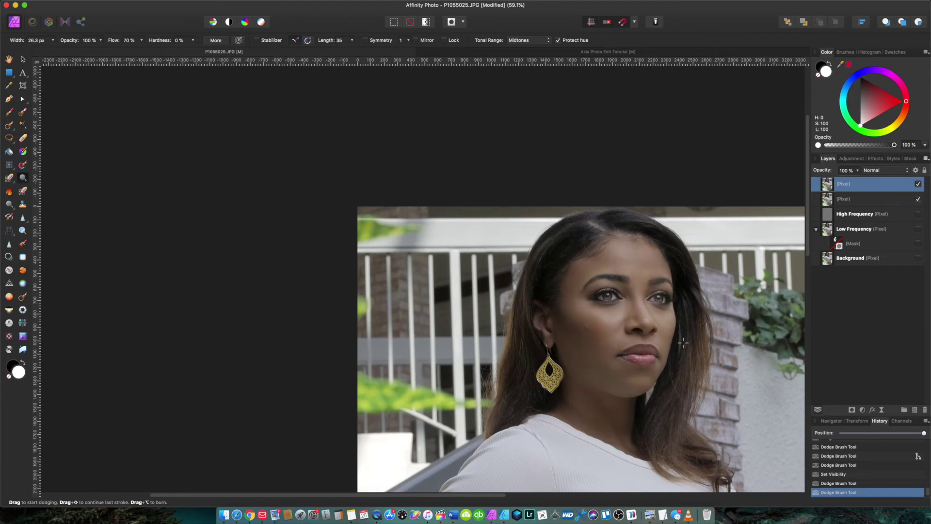
scroll(677, 275, up, 5)
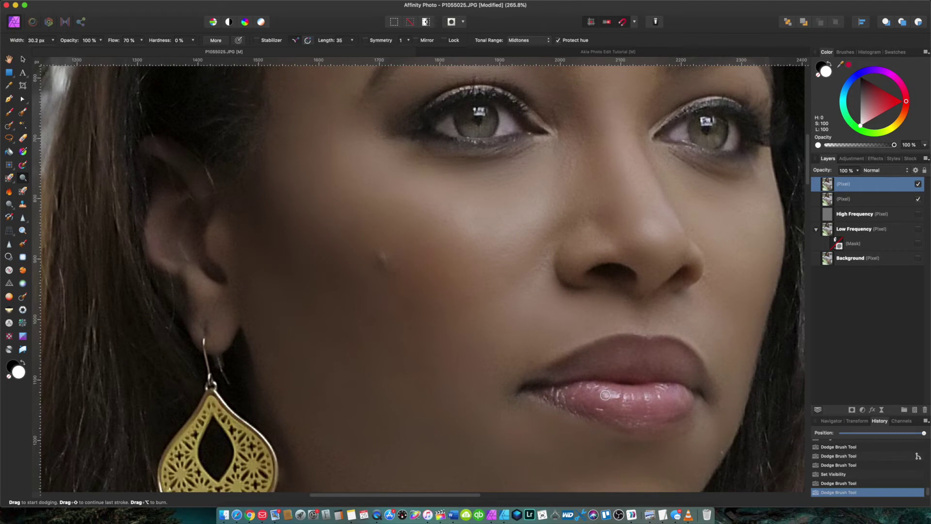
key(bracketright)
key(bracketright)
key(bracketright)
key(bracketright)
key(bracketright)
Step: Paint a dodge stroke with the enlarged brush across the lower lip
mouse_move(589, 391)
mouse_down()
mouse_move(671, 397)
mouse_move(622, 407)
mouse_move(589, 402)
mouse_up()
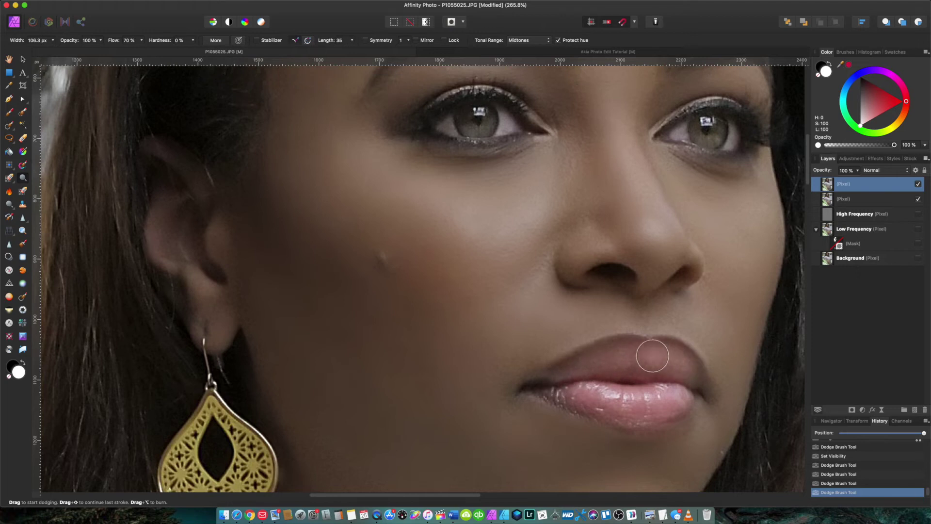
scroll(615, 432, down, 5)
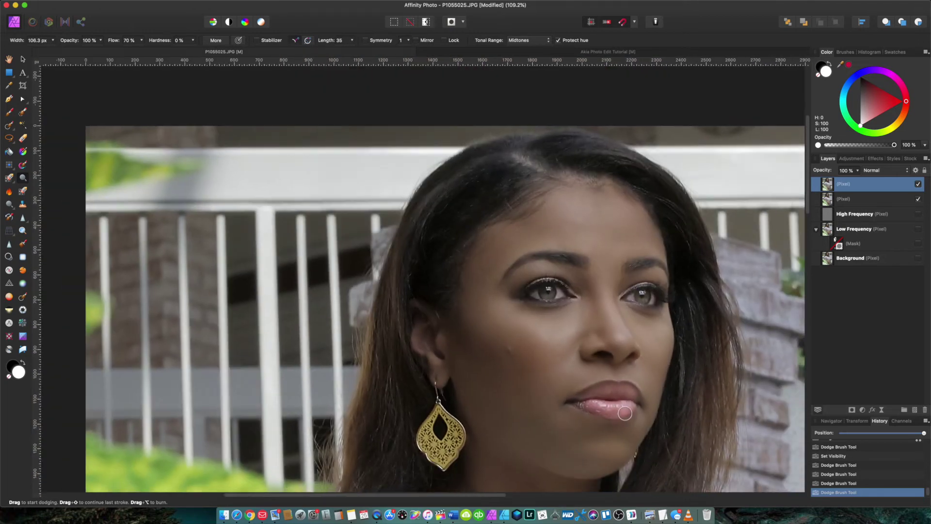
scroll(625, 412, down, 4)
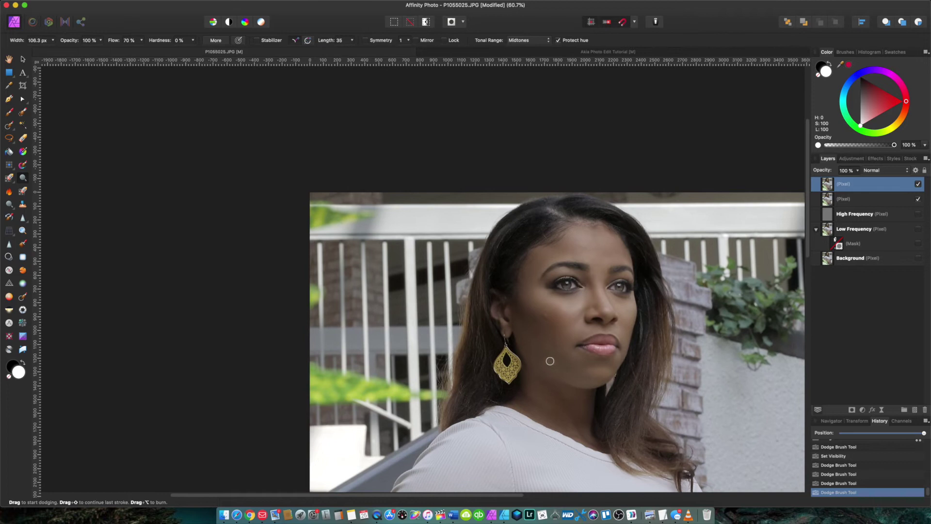
scroll(599, 356, up, 3)
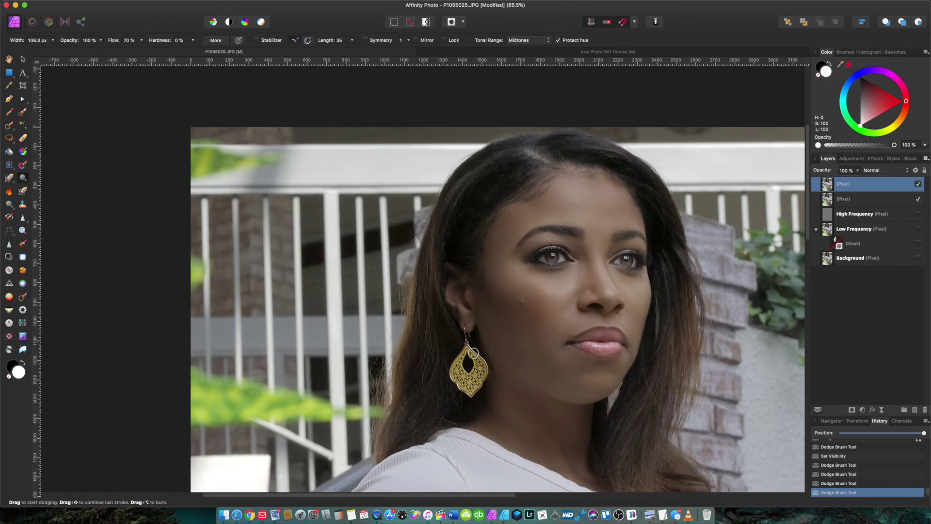
scroll(473, 352, down, 3)
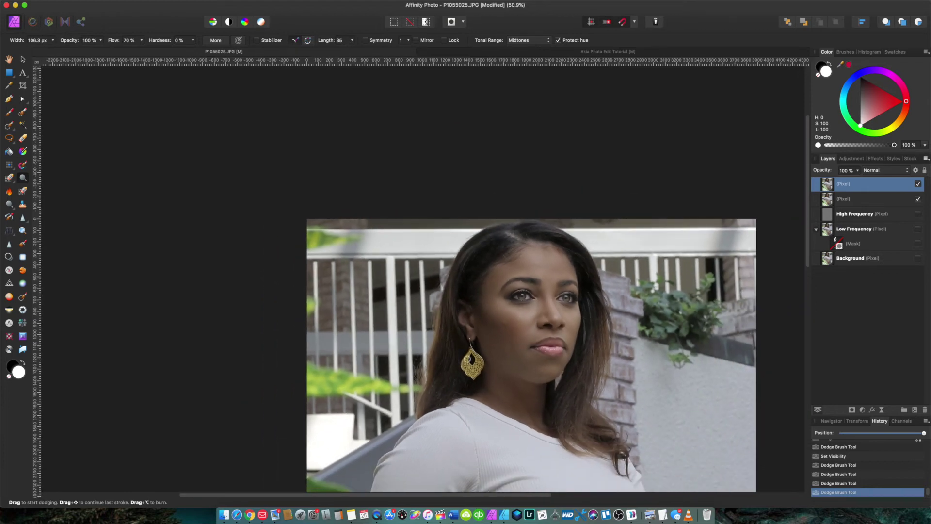
scroll(468, 359, up, 2)
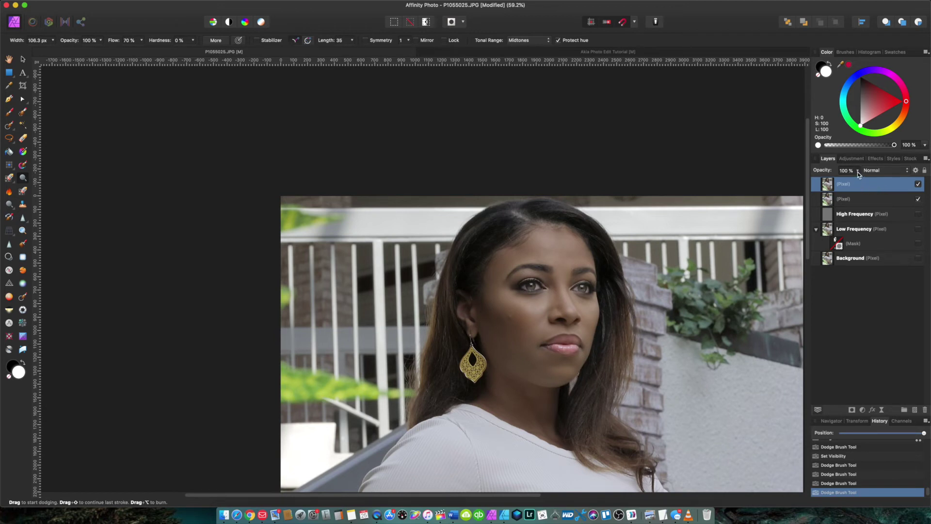
click(857, 172)
Step: Lower the dodged layer's opacity to 56% and switch to the Develop persona
click(857, 182)
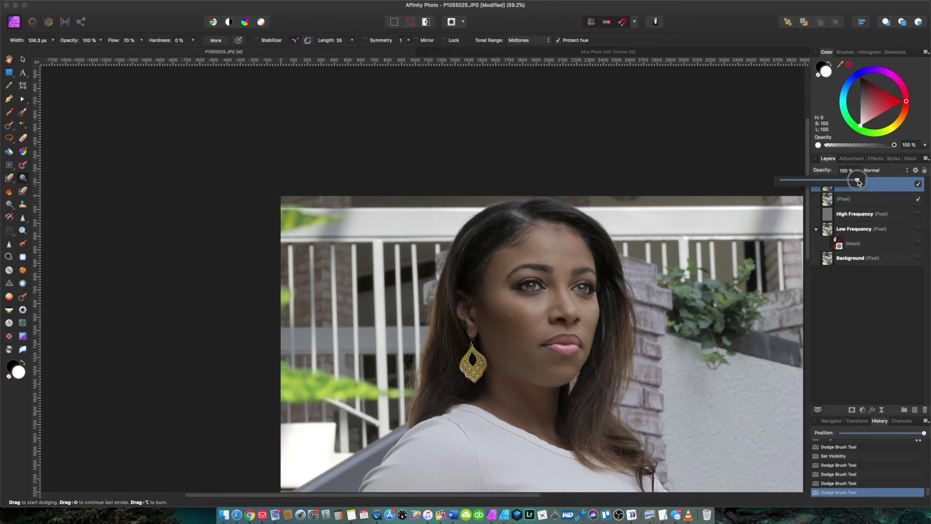
drag(858, 182, 799, 182)
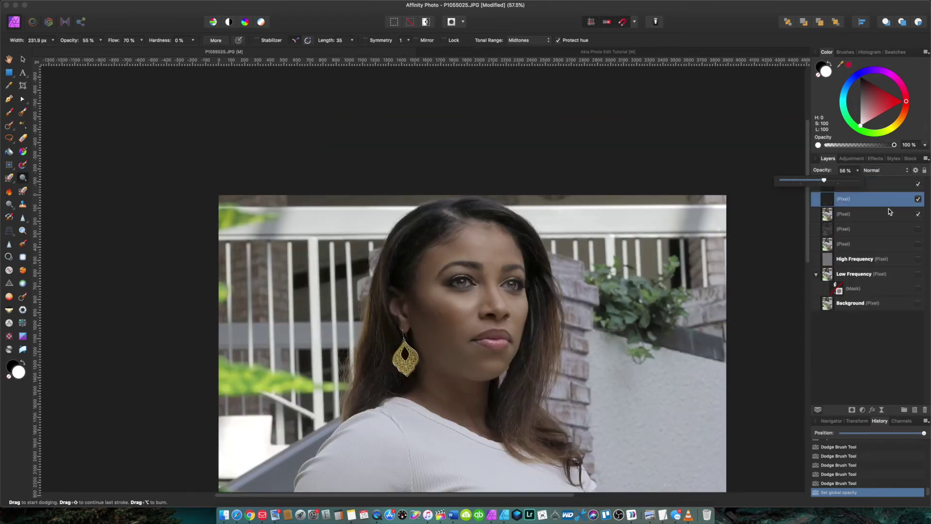
click(844, 214)
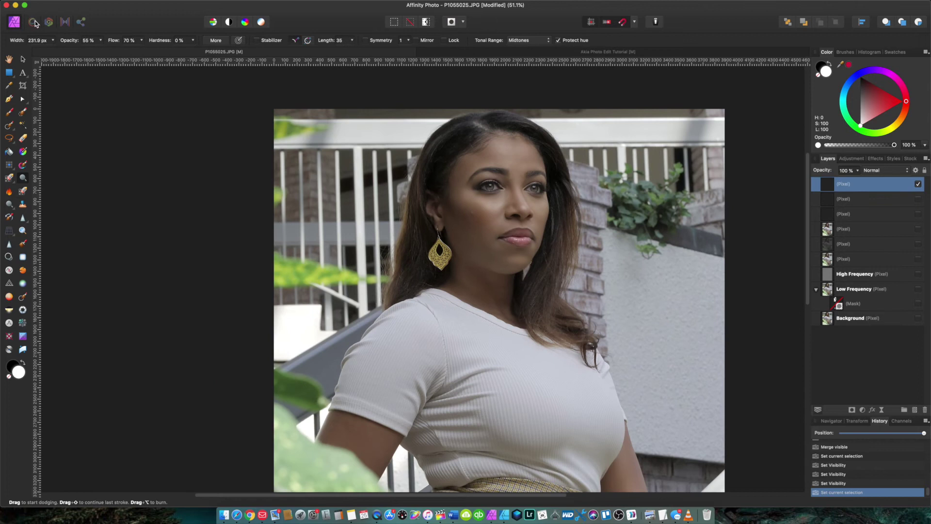
click(49, 22)
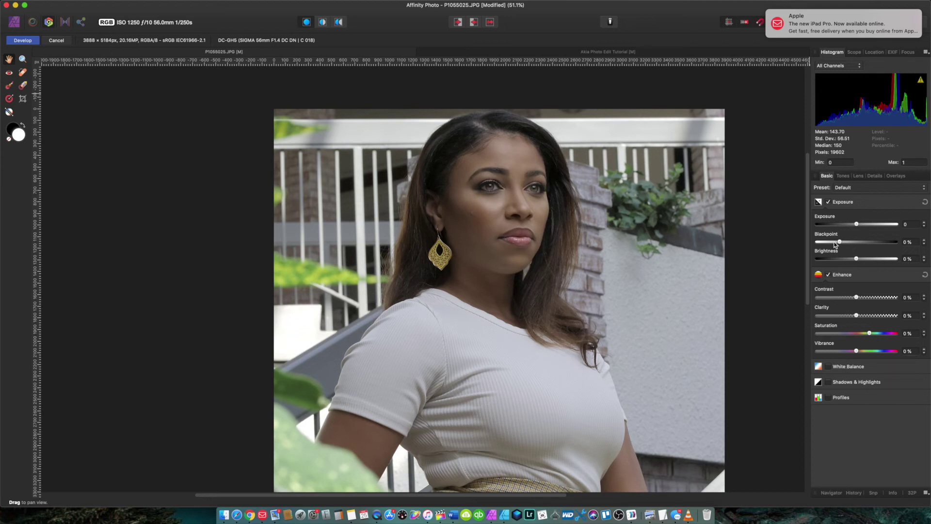
Step: Enable Curves in the Tones settings and shape an S-curve with lowered shadows and raised highlights
click(844, 176)
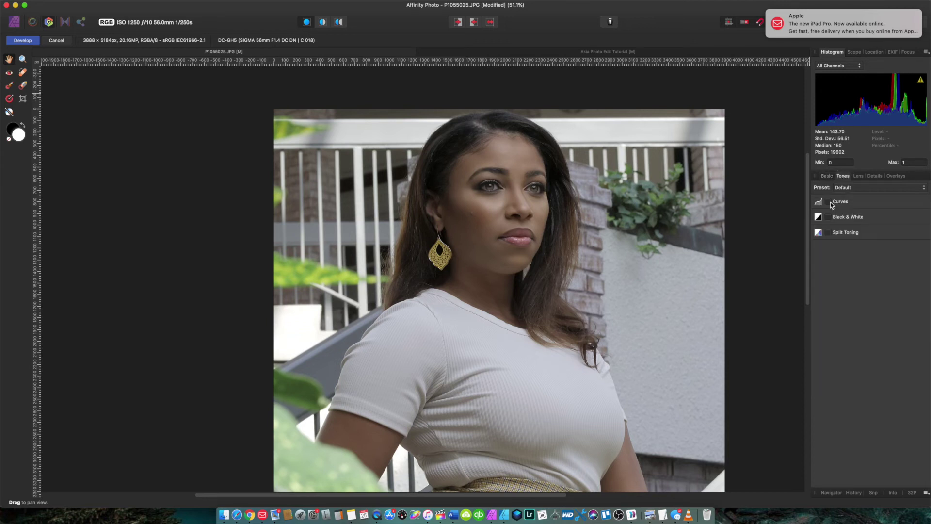
click(831, 202)
drag(841, 304, 840, 304)
drag(907, 233, 903, 232)
click(871, 268)
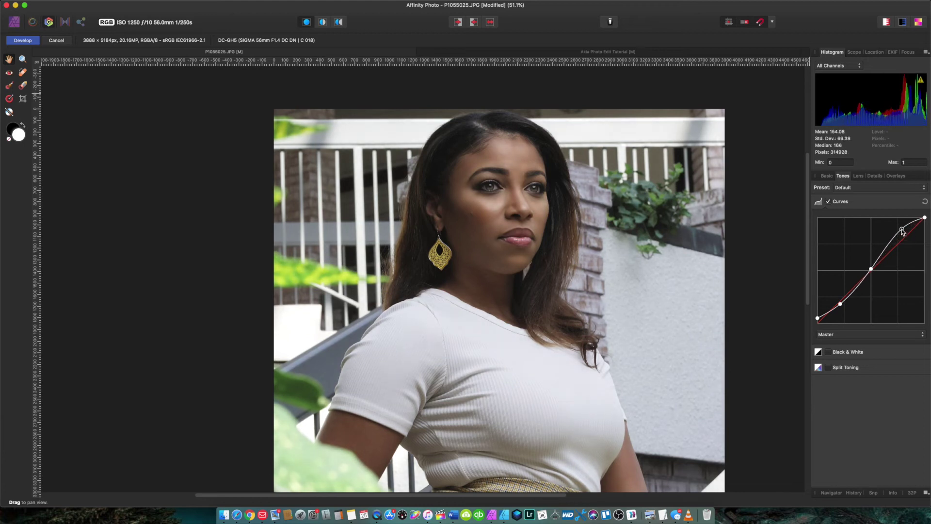
scroll(680, 263, down, 3)
scroll(680, 262, down, 2)
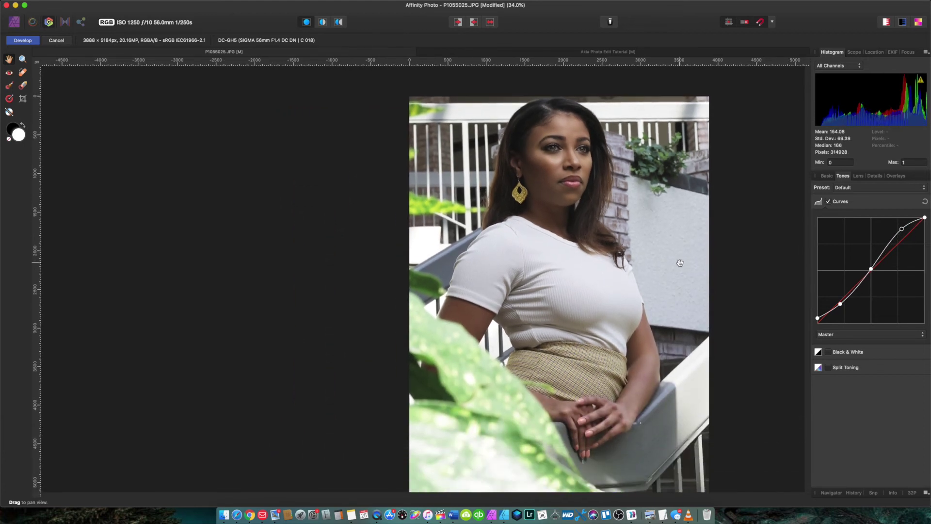
Step: Toggle the Curves adjustment off and on repeatedly to compare before and after
click(828, 201)
click(828, 201)
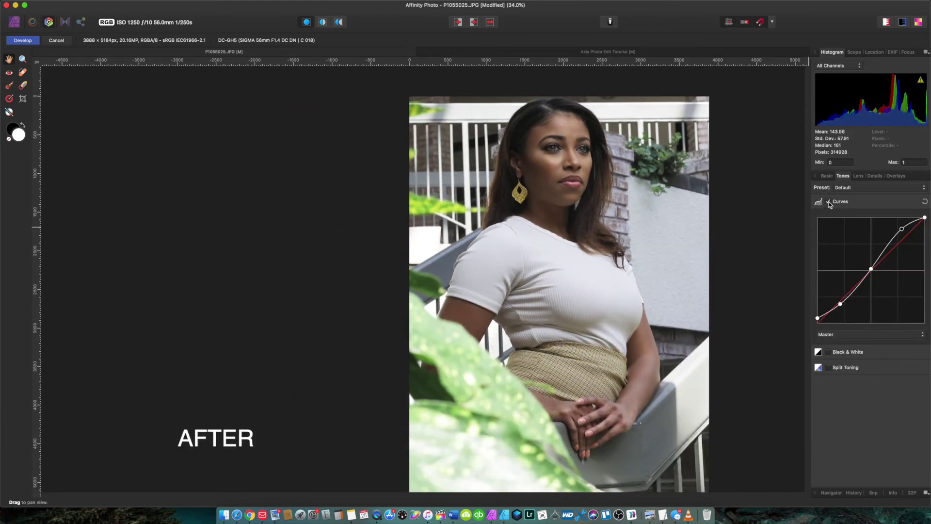
click(828, 202)
click(829, 202)
click(828, 202)
click(829, 202)
click(828, 202)
click(829, 202)
scroll(453, 398, up, 2)
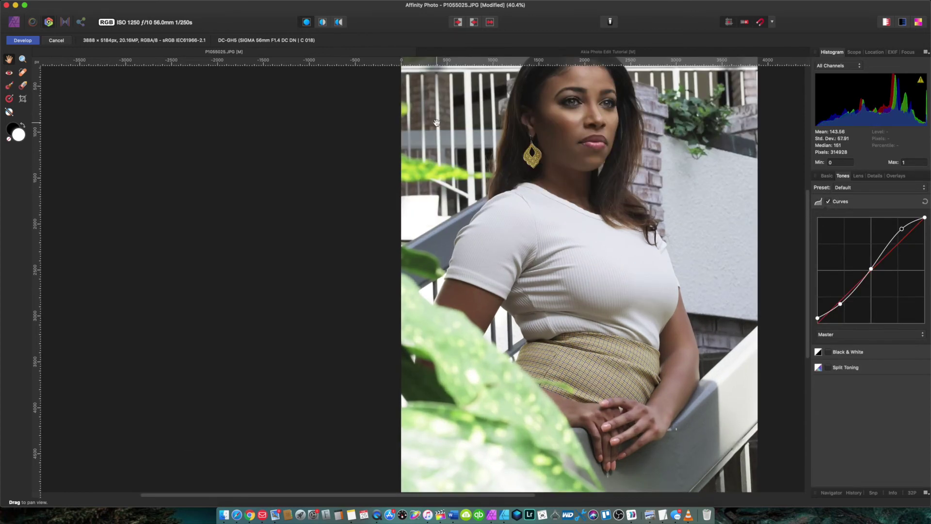
Step: Commit the curve in Develop and add a Vibrance adjustment
click(32, 42)
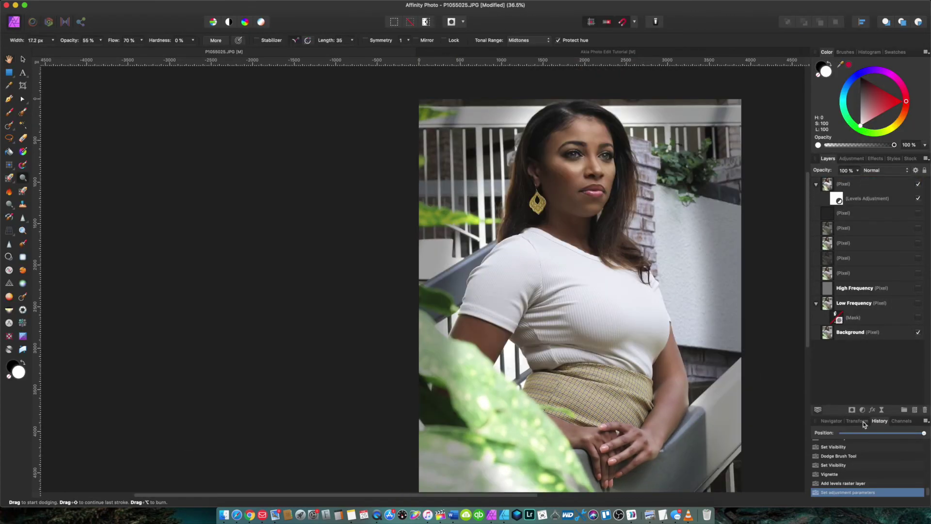
click(866, 411)
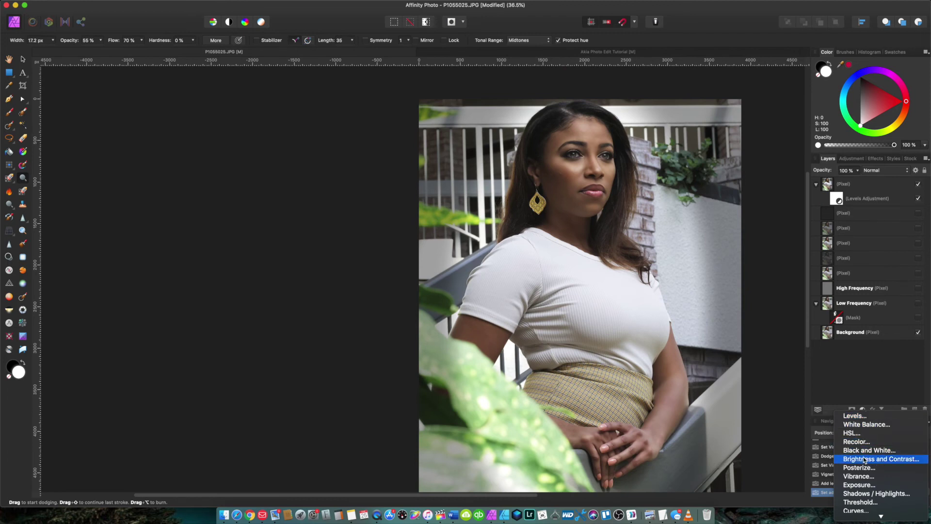
click(863, 478)
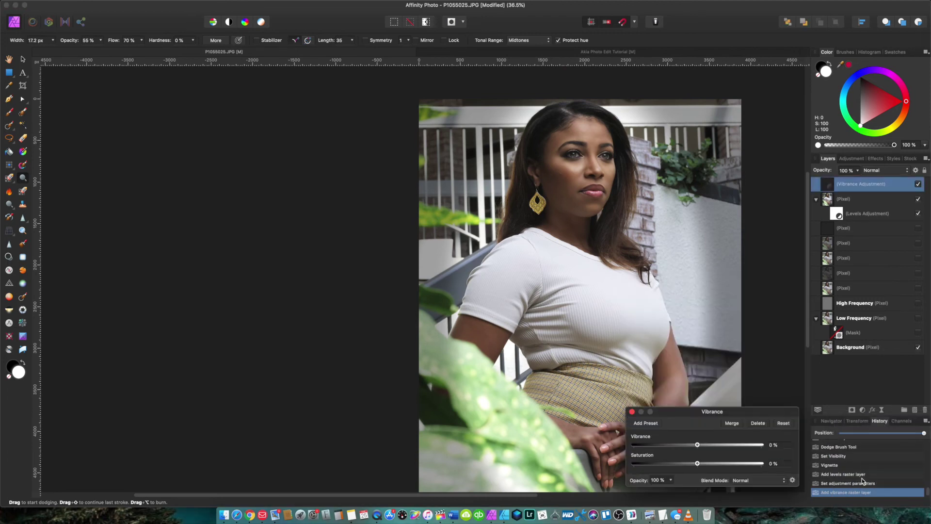
Step: Set the Vibrance adjustment to 22% vibrance and 16% saturation
drag(700, 447, 708, 466)
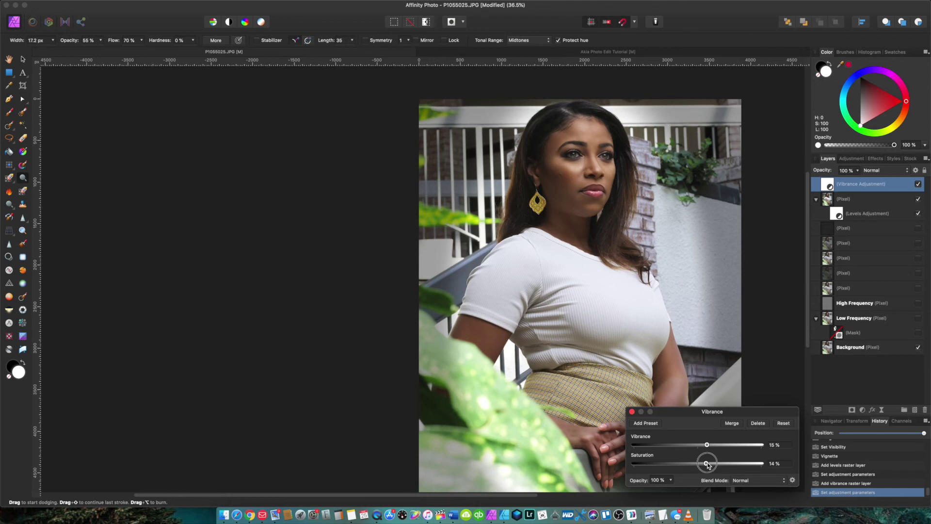
drag(707, 465, 717, 449)
mouse_move(715, 446)
mouse_down()
mouse_move(700, 447)
mouse_move(711, 448)
mouse_up()
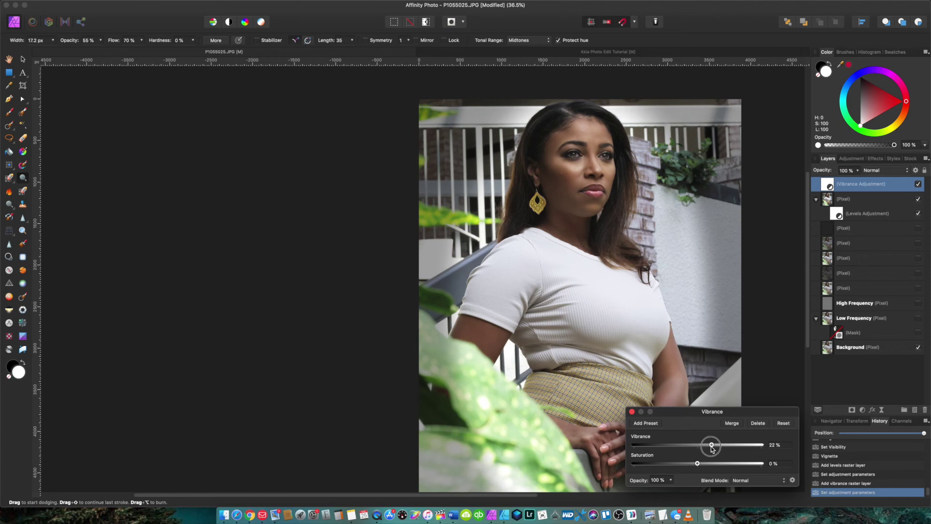